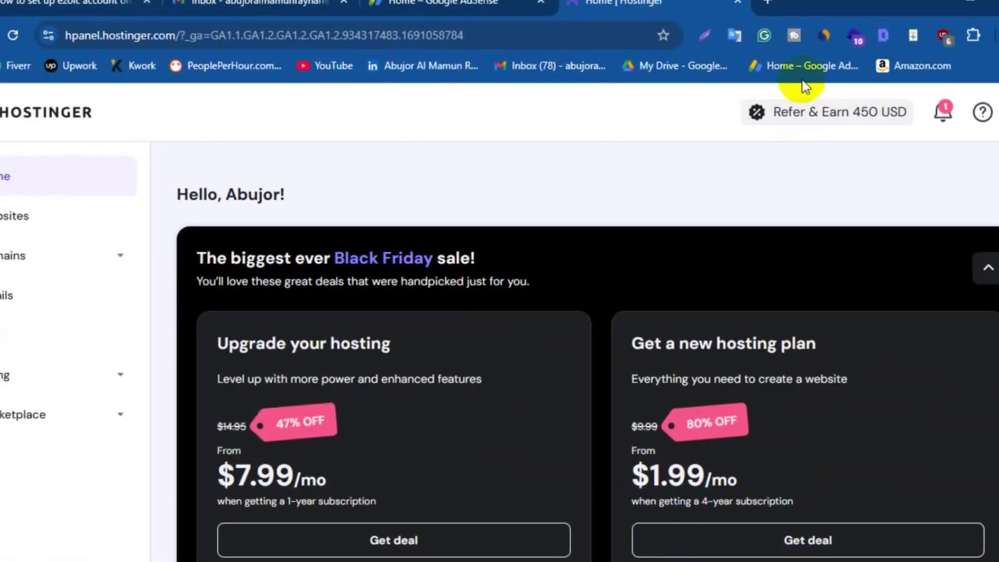
In a new Chrome tab, go to the Ezoic website and open its Get Started sign-up page
click(768, 2)
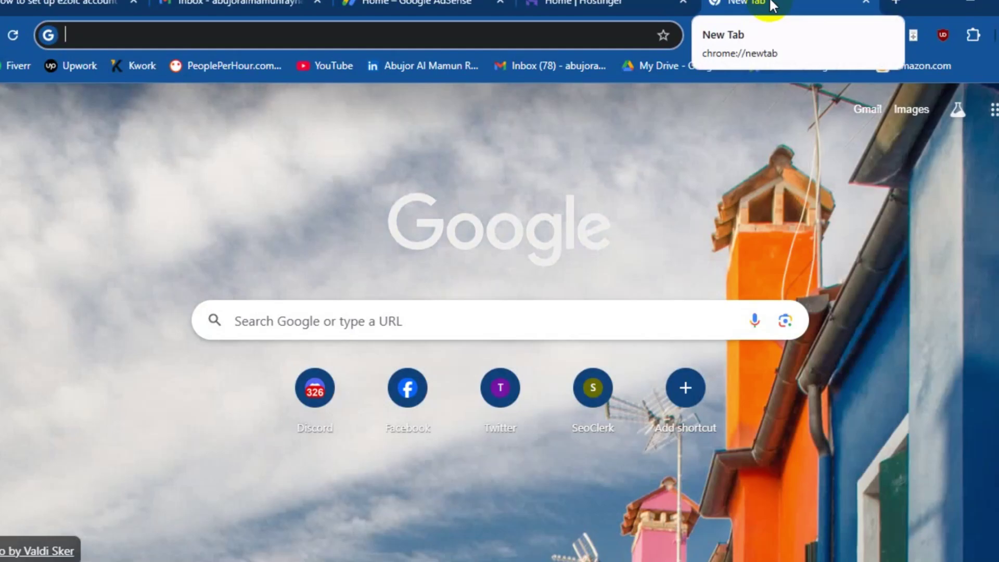
text(ezoic.com)
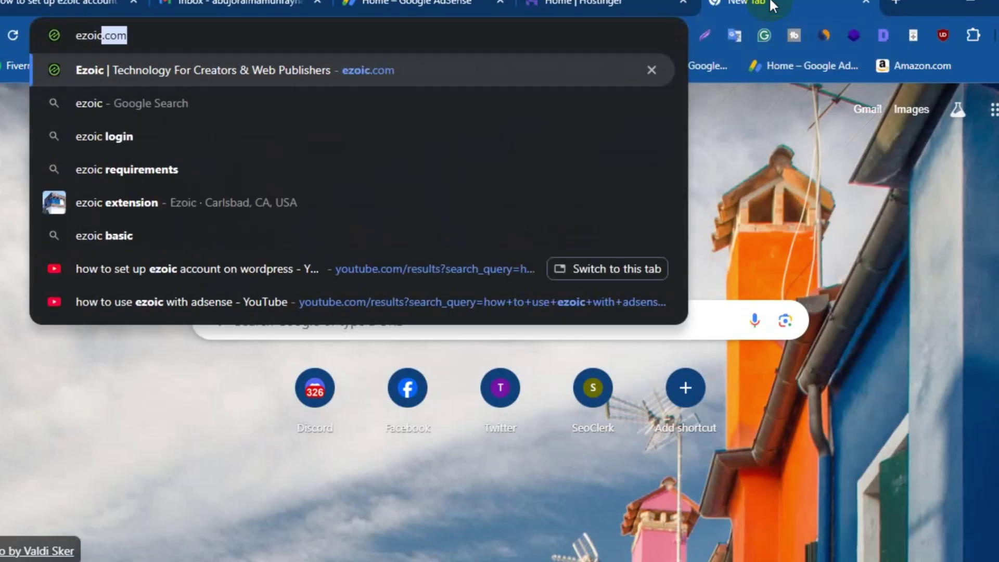
key(Return)
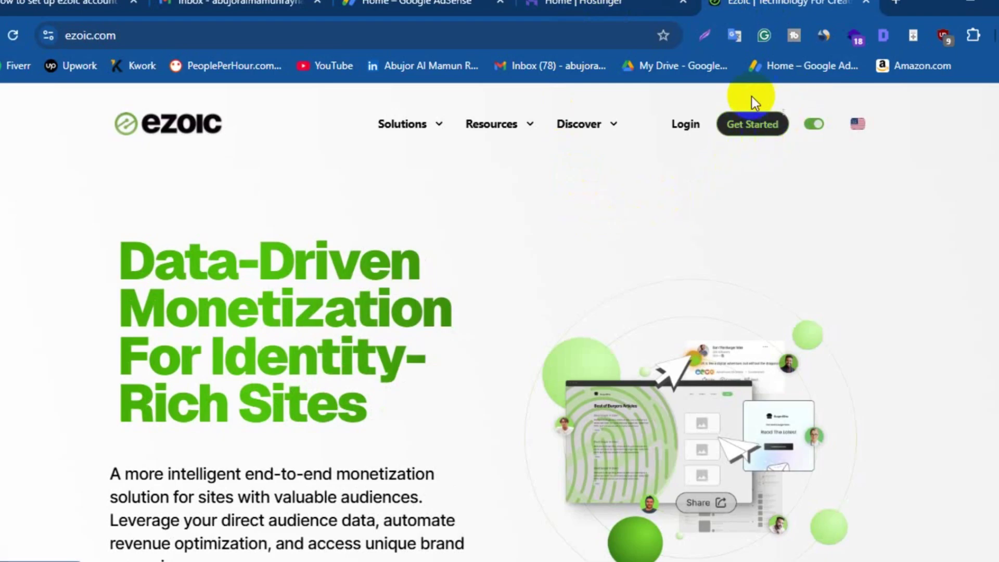
click(754, 126)
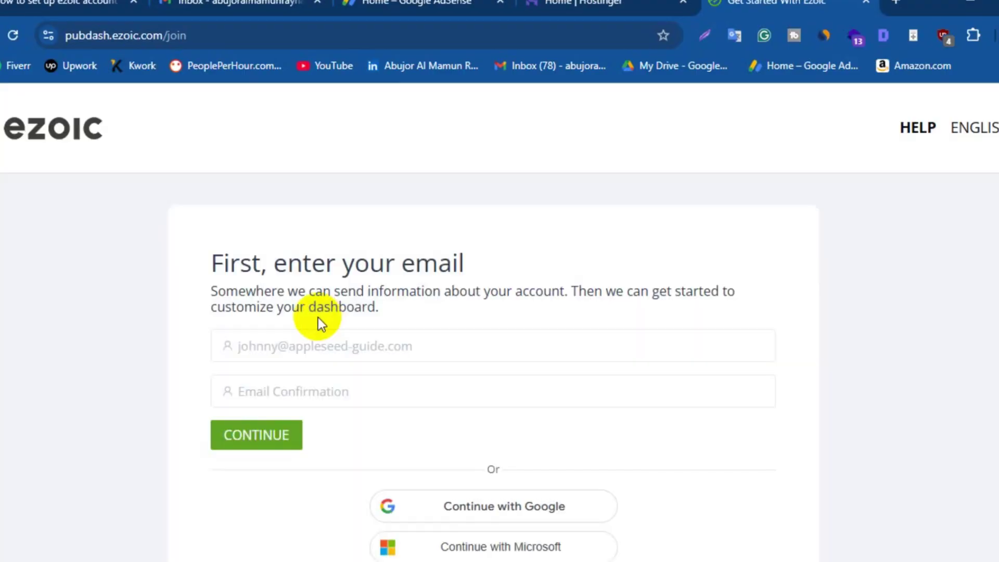
Enter the account email address and its confirmation, then continue
click(292, 346)
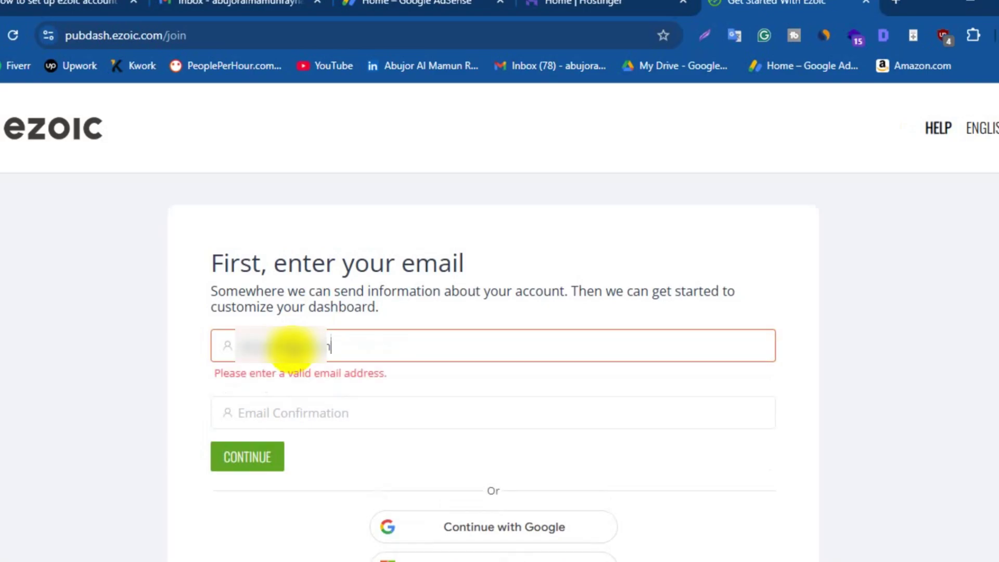
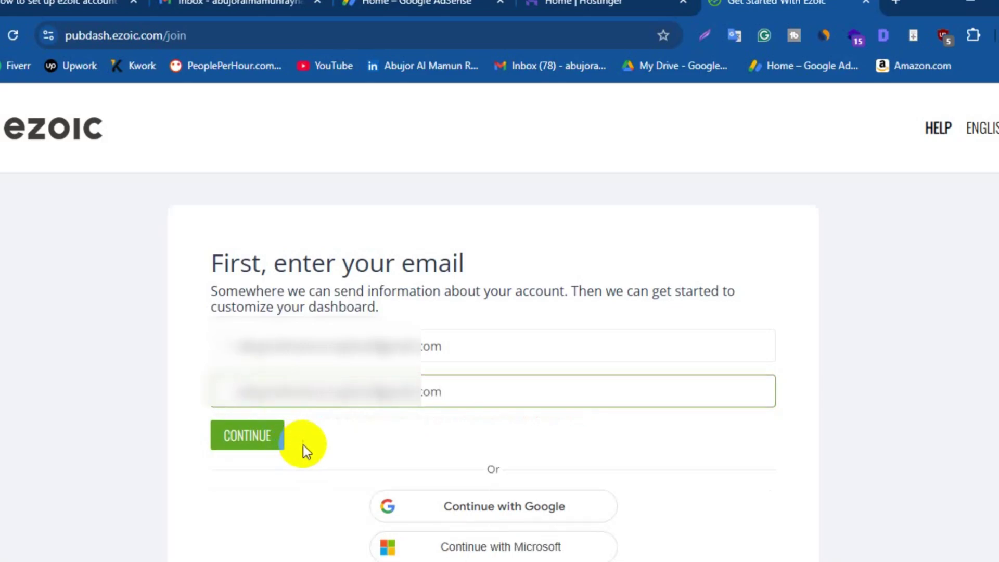
click(256, 436)
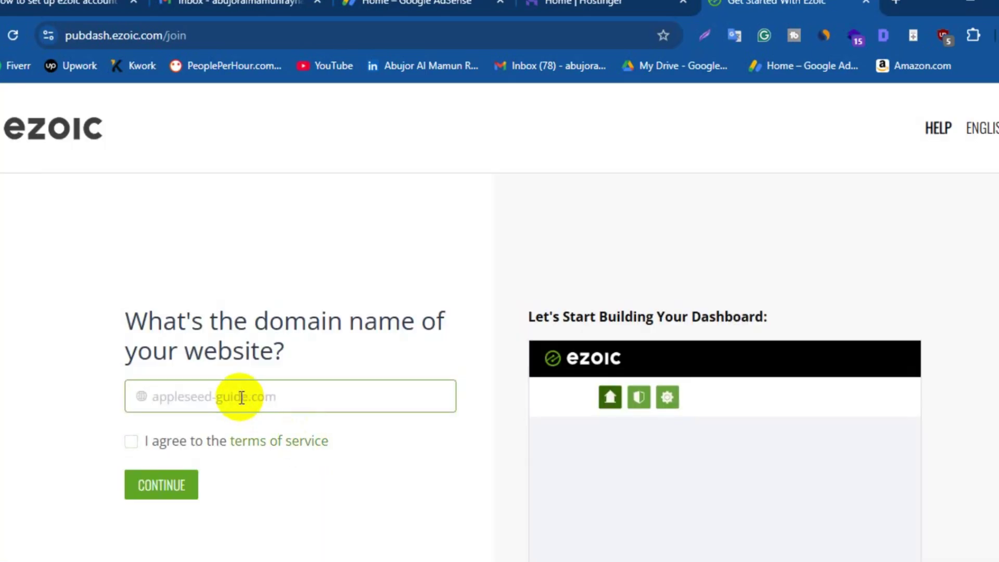
Enter the website's domain, agree to the terms of service, and continue
text(example.com)
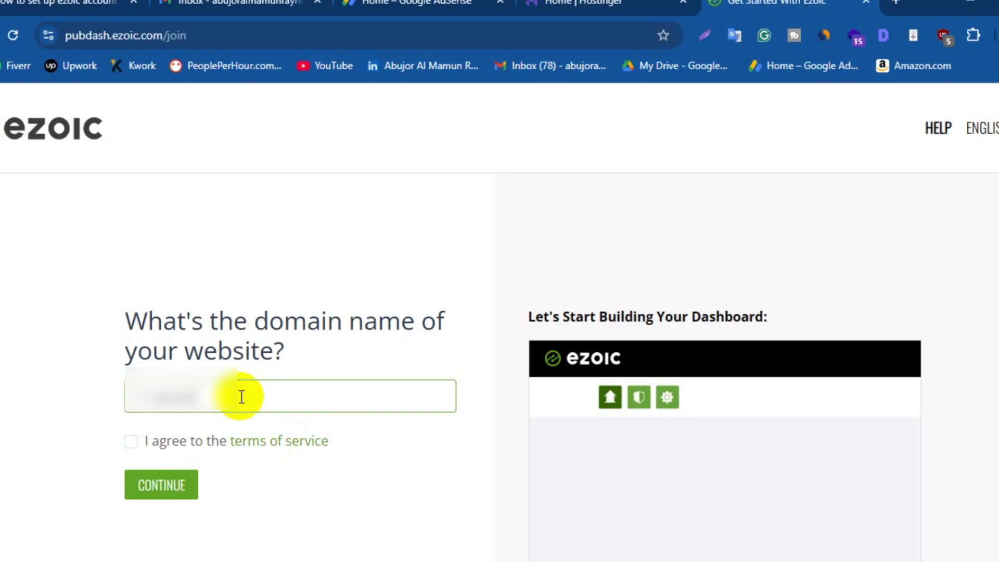
text(.com)
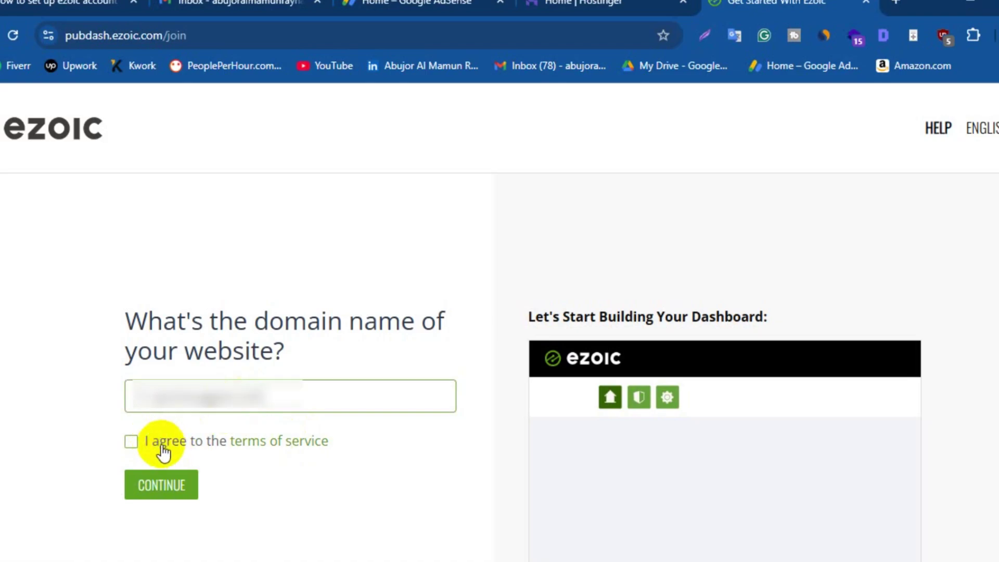
click(131, 441)
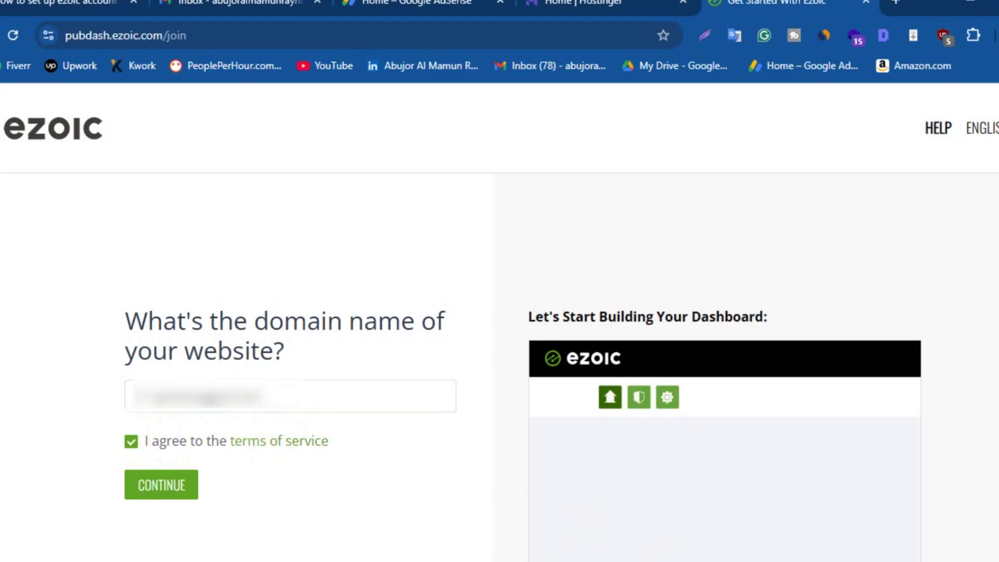
click(275, 395)
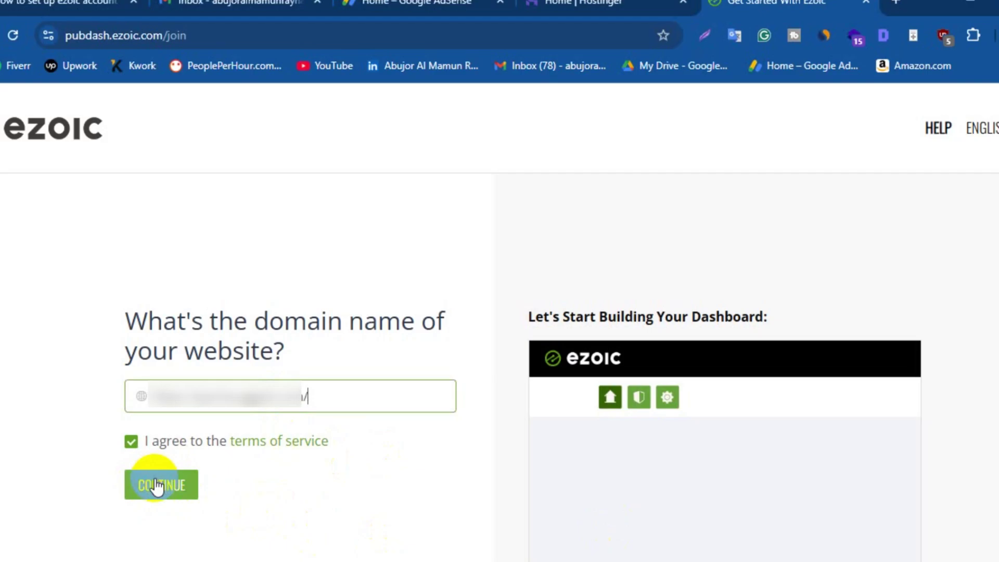
click(158, 487)
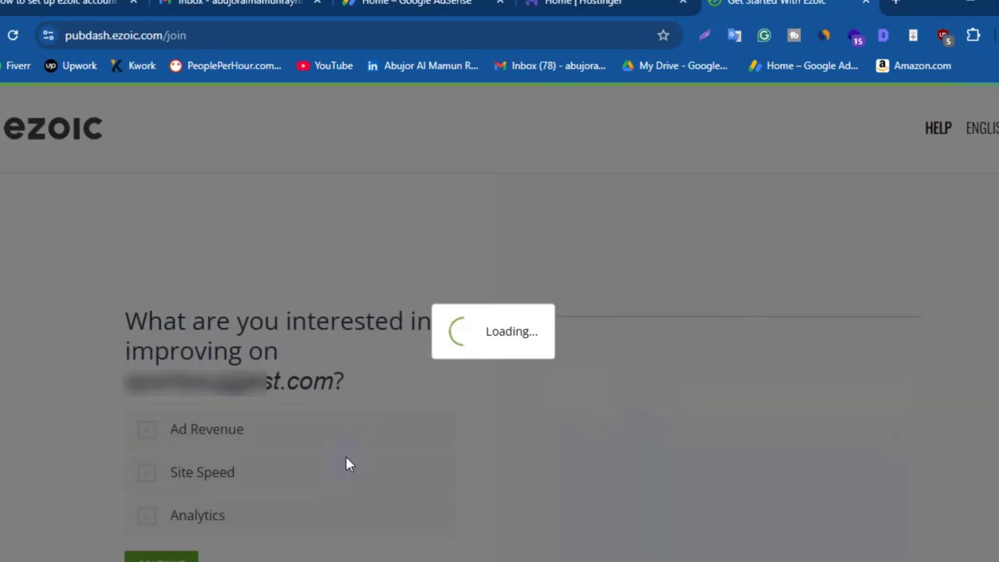
Choose Ad Revenue, Site Speed and Analytics as the areas to improve
scroll(470, 411, down, 1)
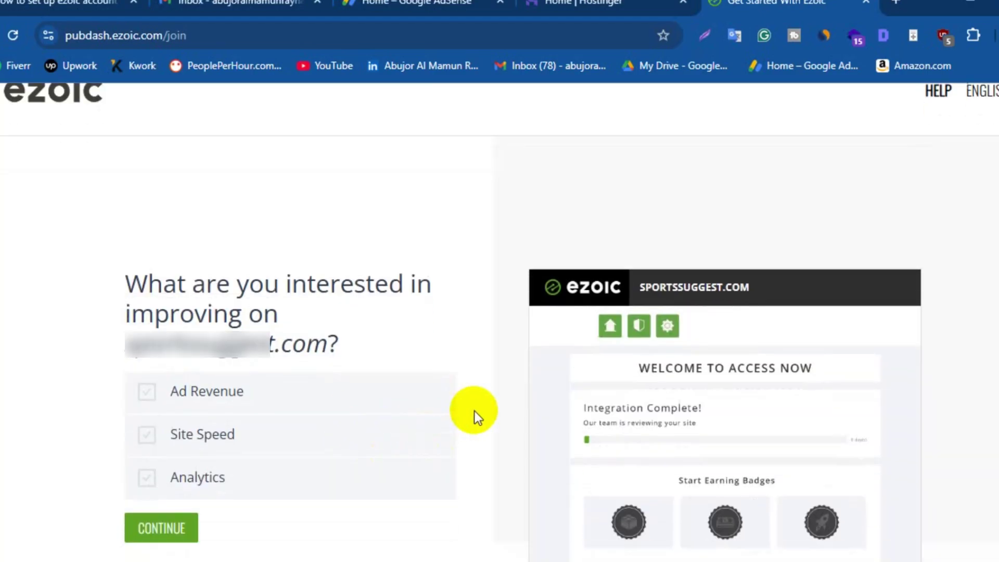
triple_click(336, 338)
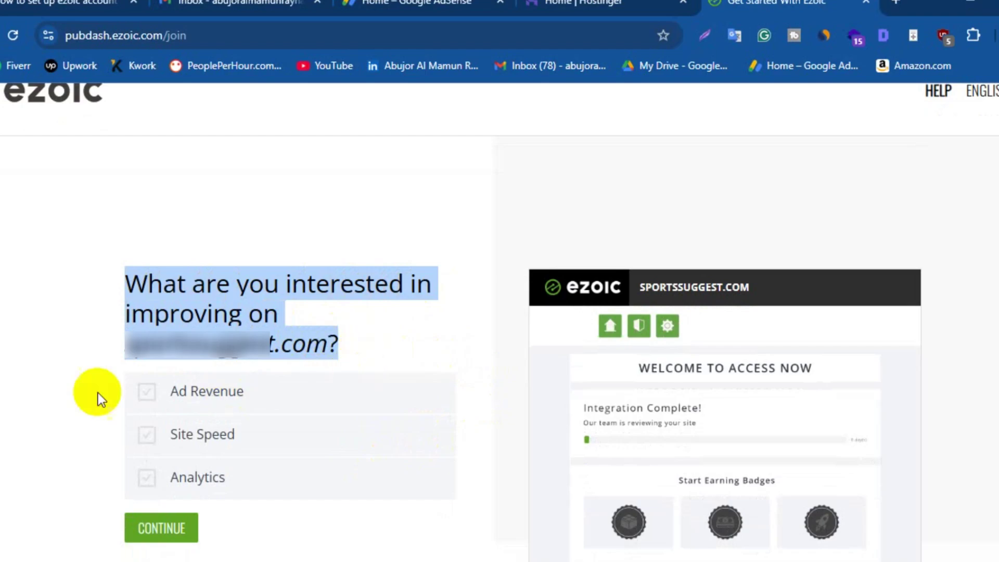
click(147, 395)
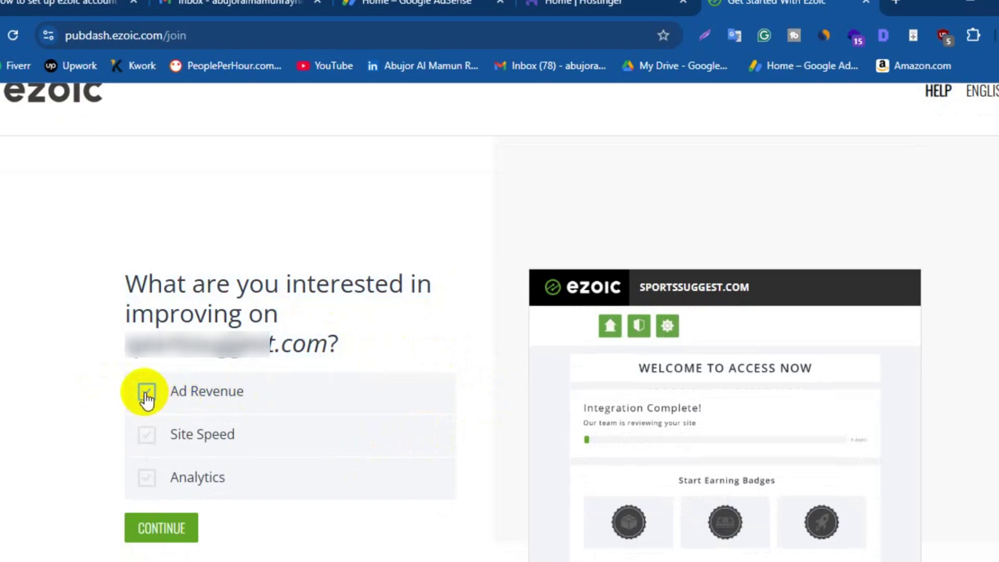
click(148, 438)
click(147, 481)
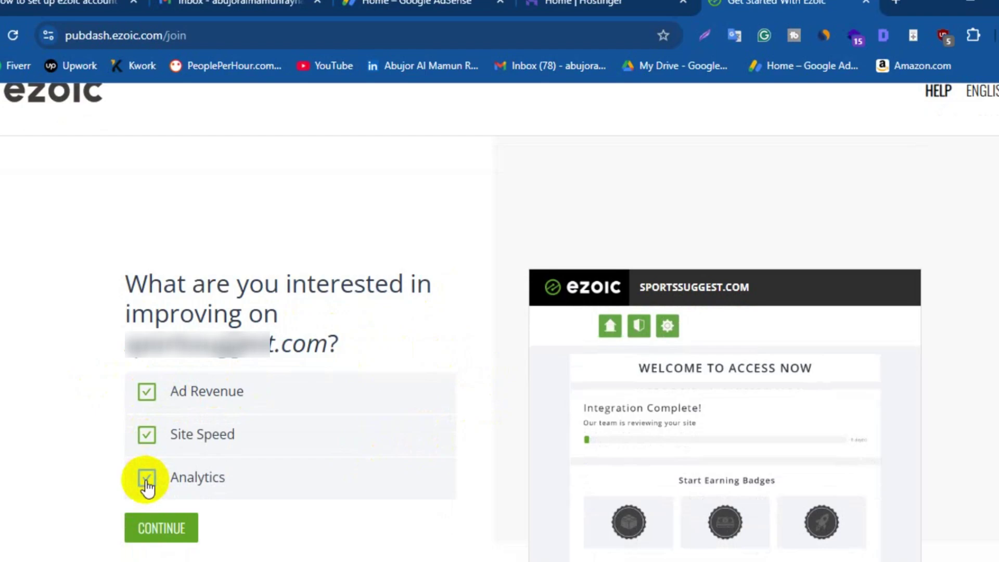
click(160, 530)
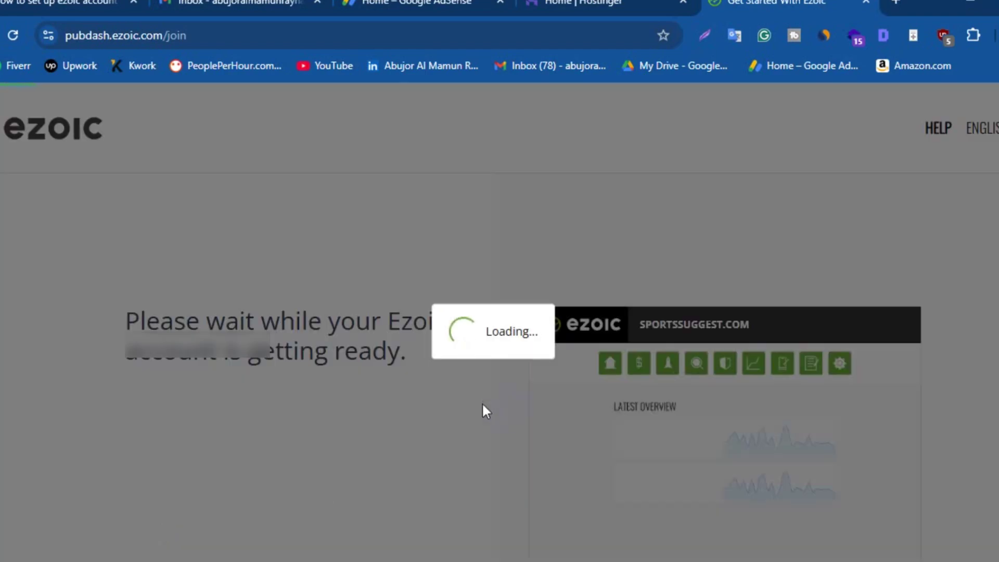
Confirm the account is ready and proceed to the Ezoic dashboard for sportssuggest.com
click(498, 405)
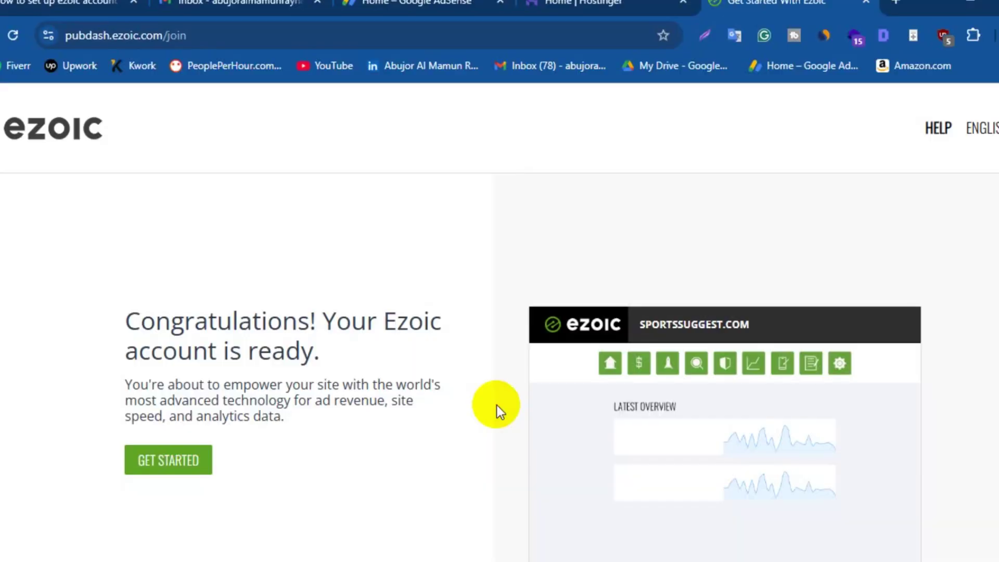
scroll(498, 405, down, 1)
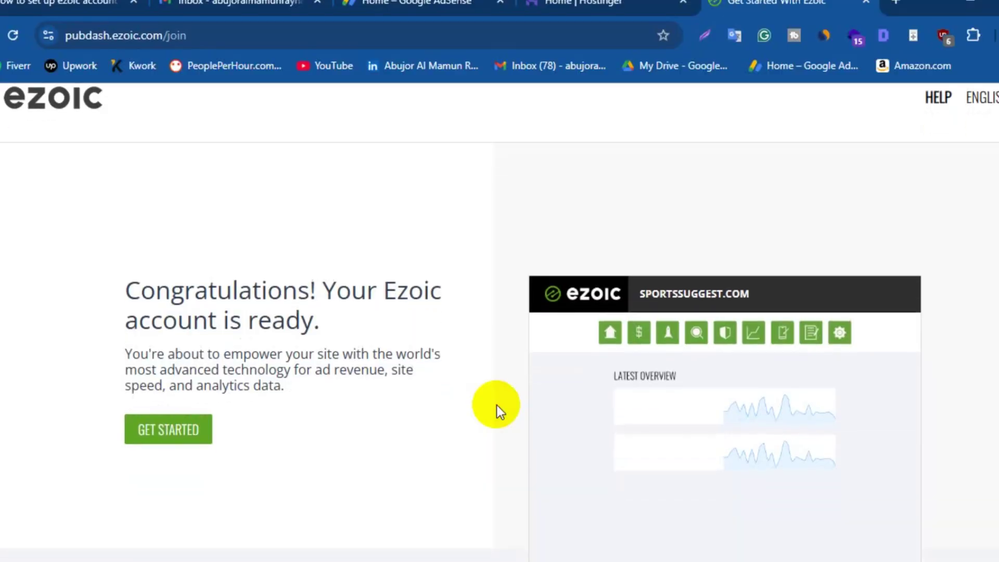
drag(131, 299, 328, 321)
click(174, 393)
click(163, 437)
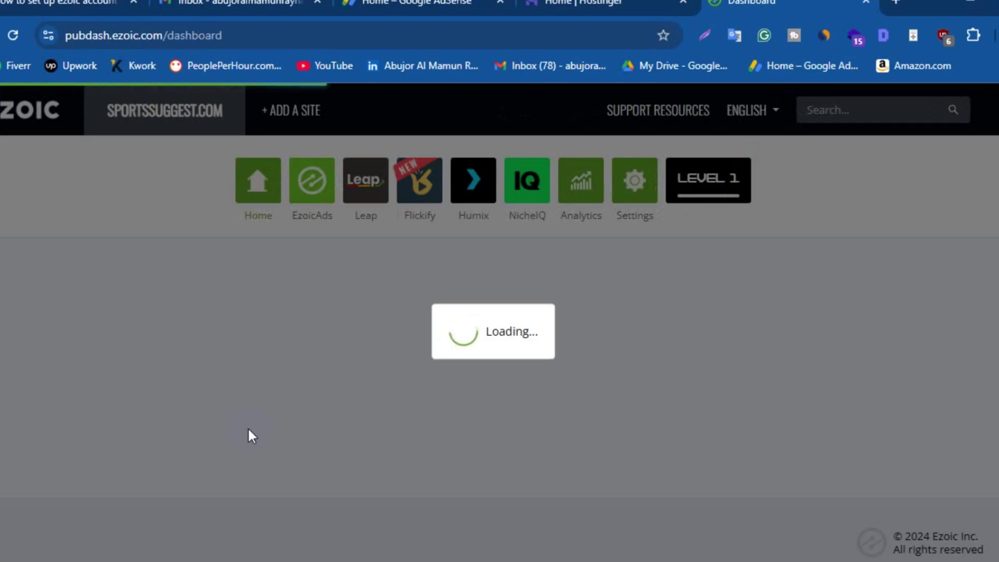
Review the three setup items: Complete Account Setup, Connect Your Site and Apply for Ad Manager (MCM)
click(249, 429)
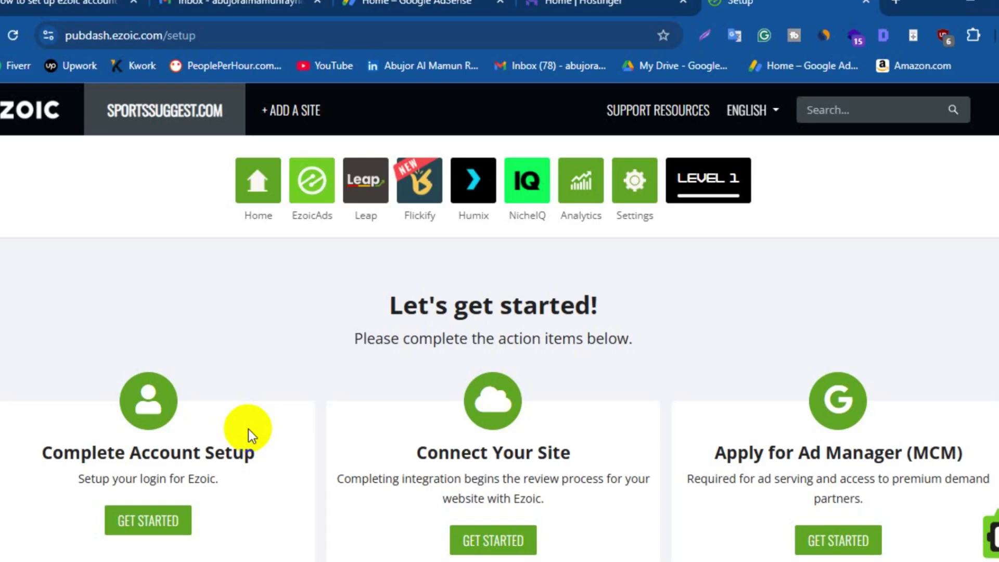
scroll(309, 406, down, 4)
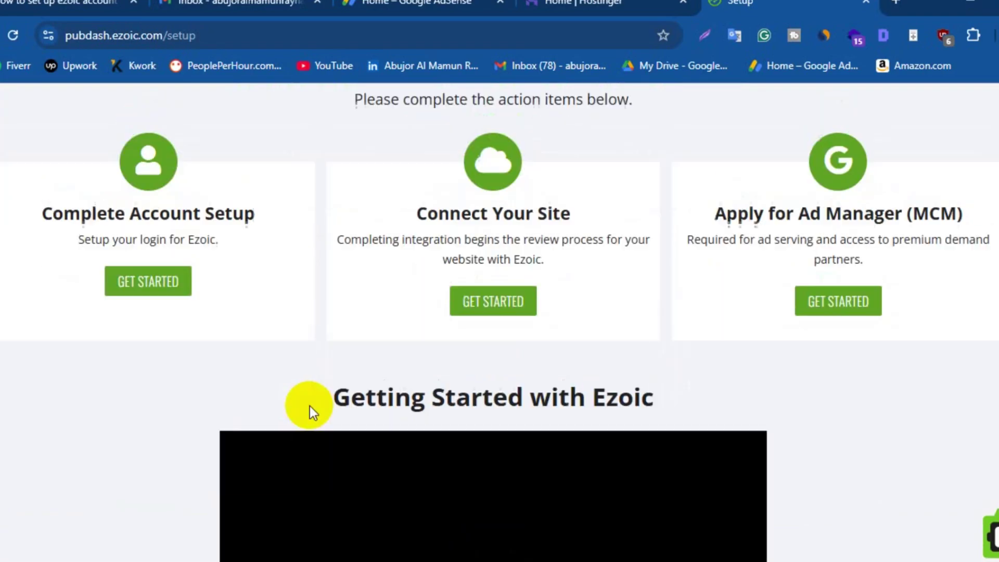
scroll(310, 406, up, 2)
drag(41, 314, 253, 315)
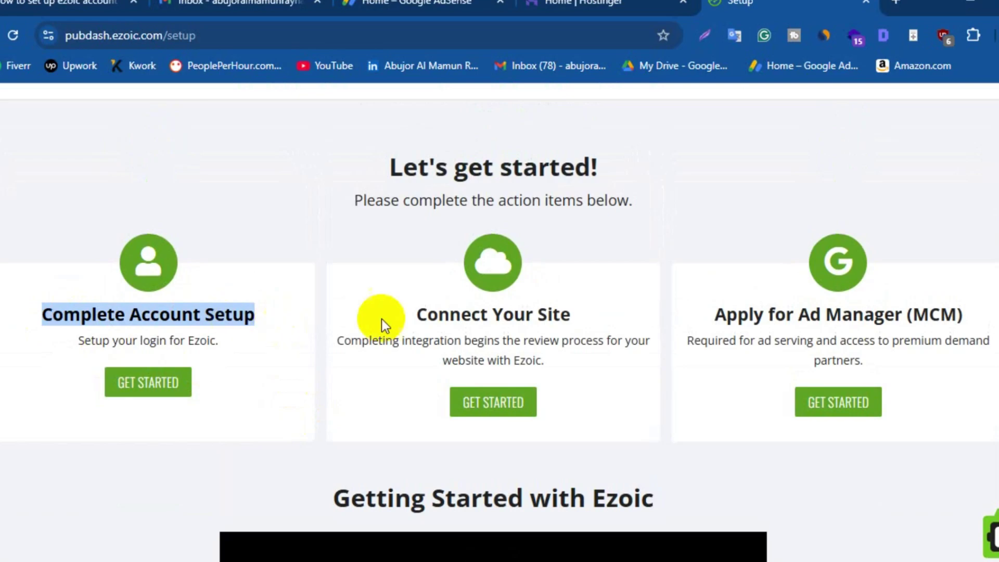
drag(416, 314, 601, 309)
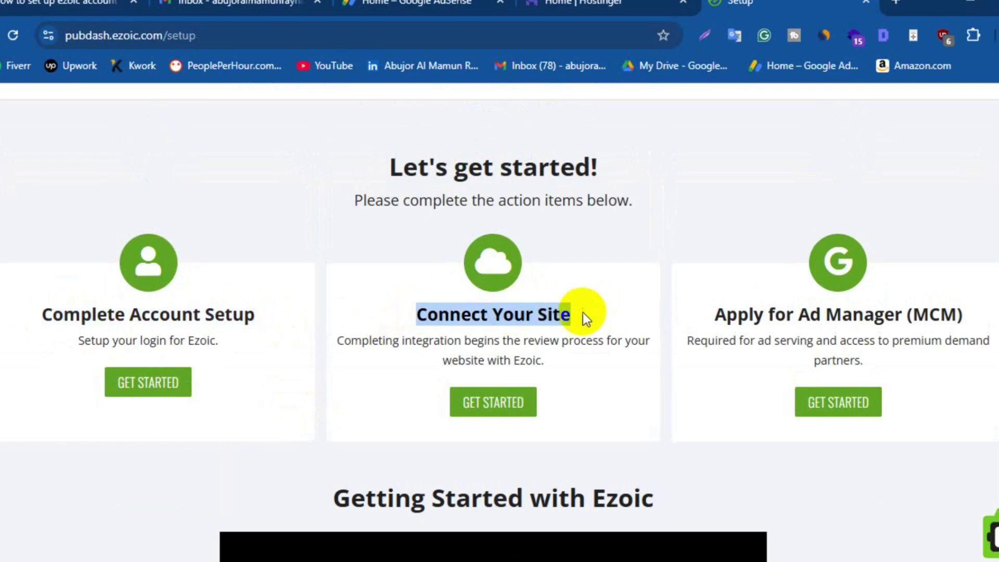
drag(715, 314, 978, 319)
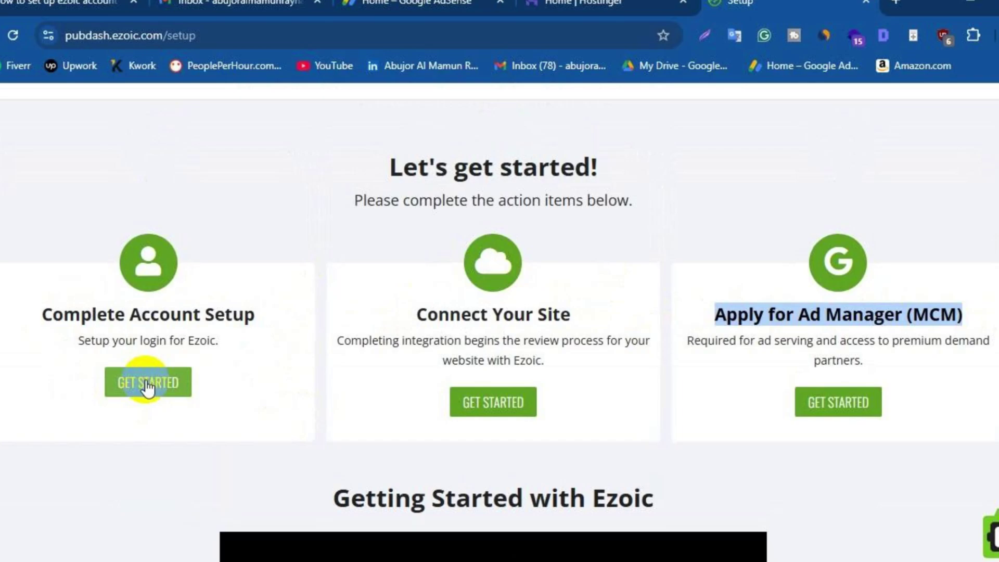
Fill in the owner's first name and last name on the account setup form
click(147, 385)
click(85, 348)
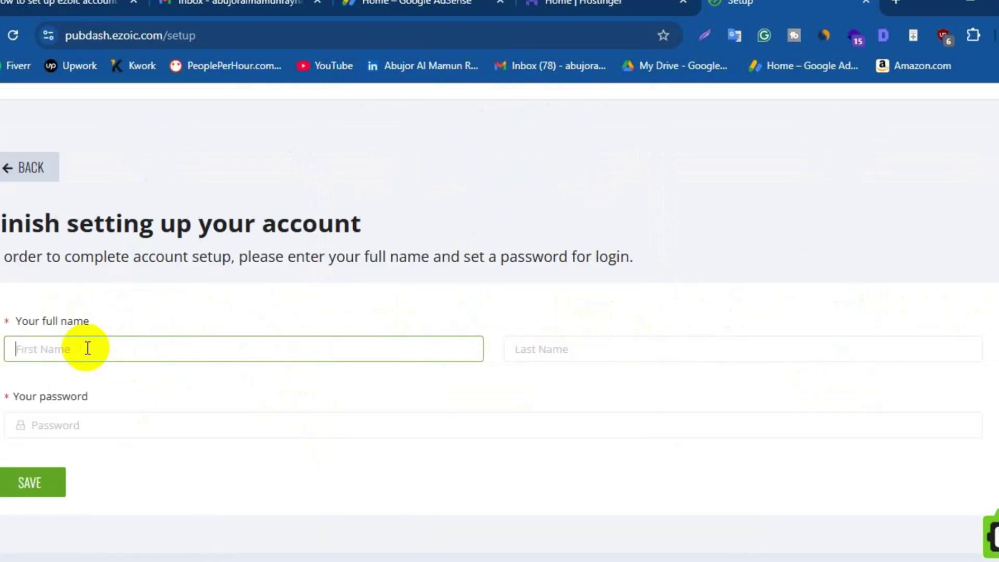
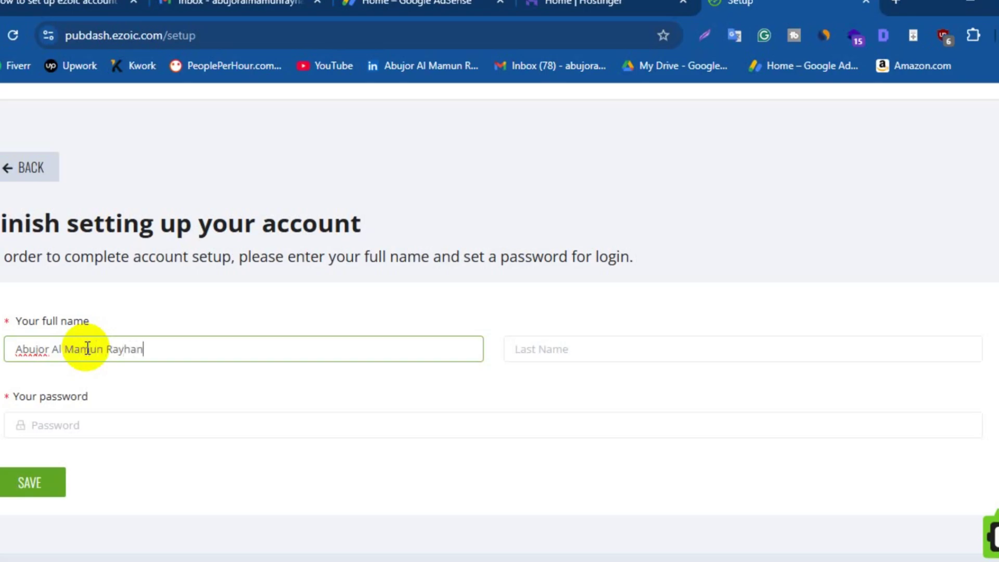
drag(106, 349, 145, 348)
key(ctrl+x)
click(620, 346)
key(ctrl+v)
Enter a login password, save the account settings, and let Chrome store the password
click(63, 425)
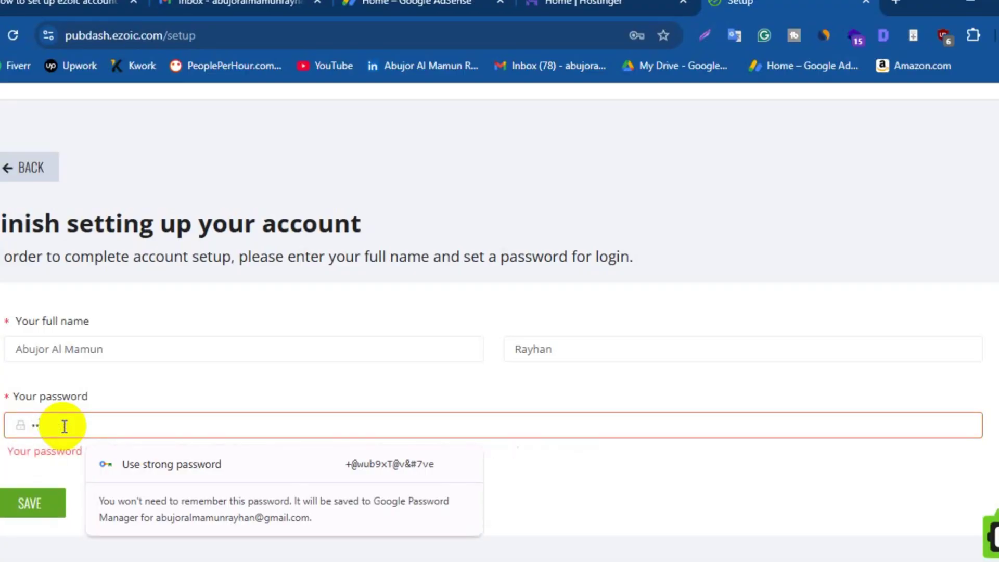
text(••••••)
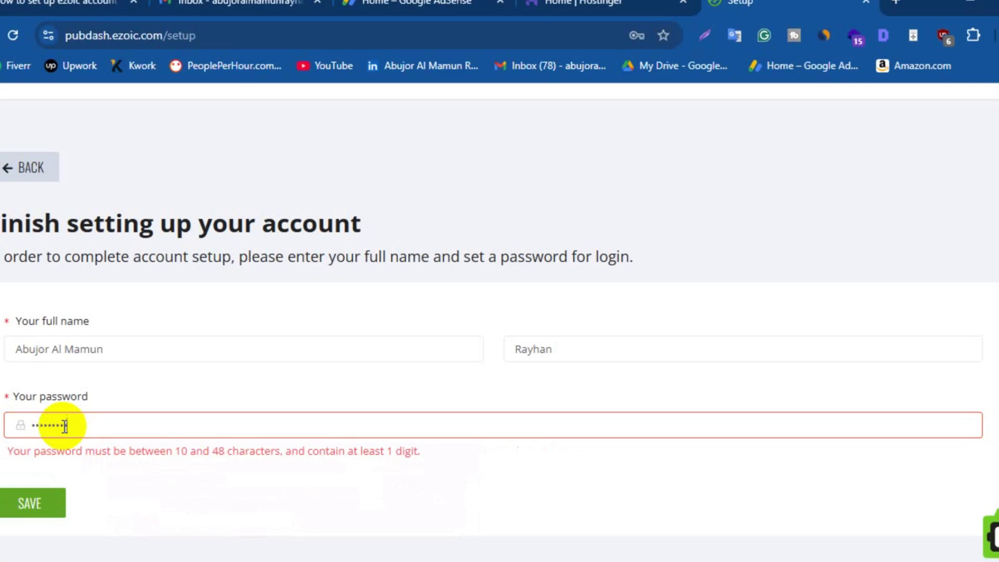
text(•••)
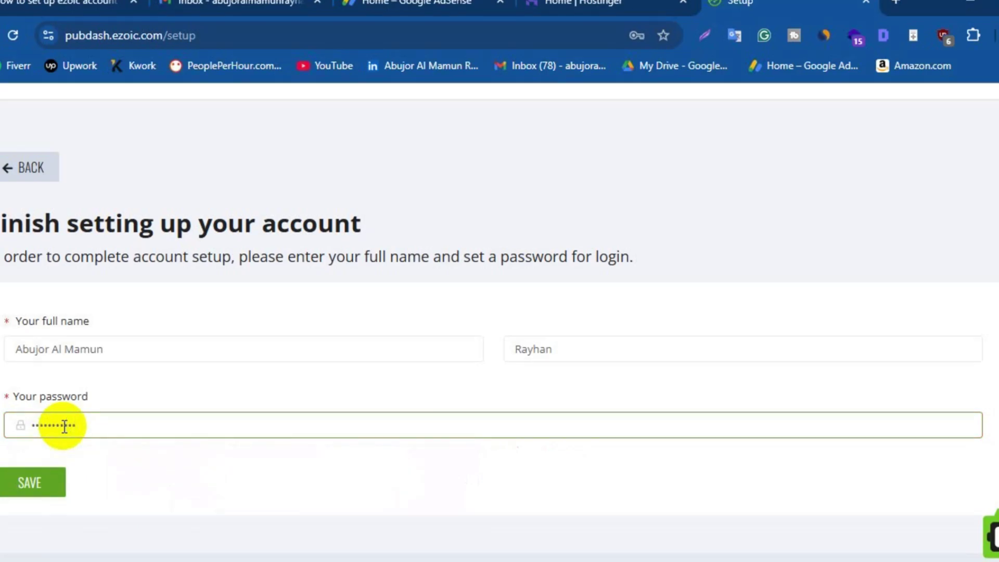
click(21, 483)
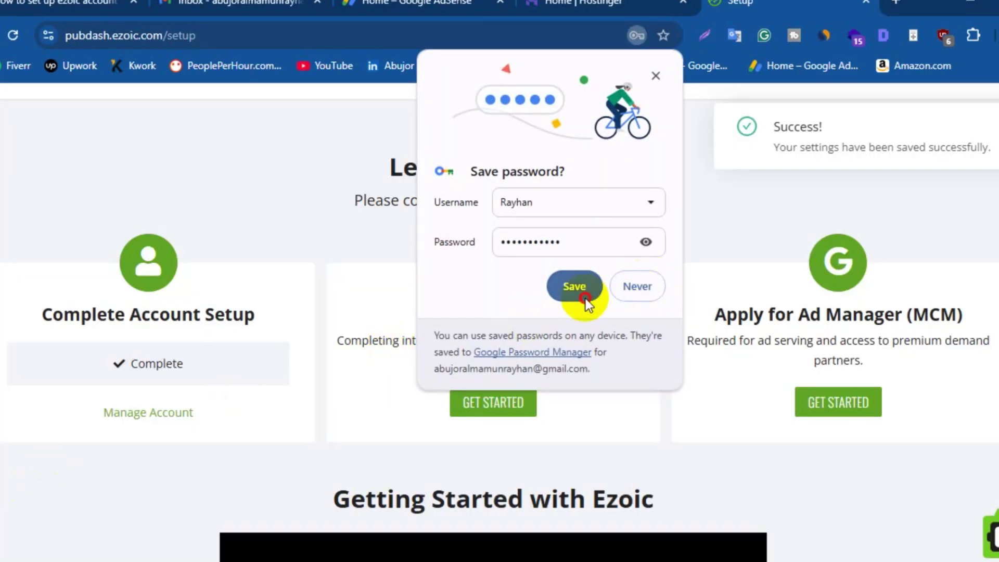
click(584, 295)
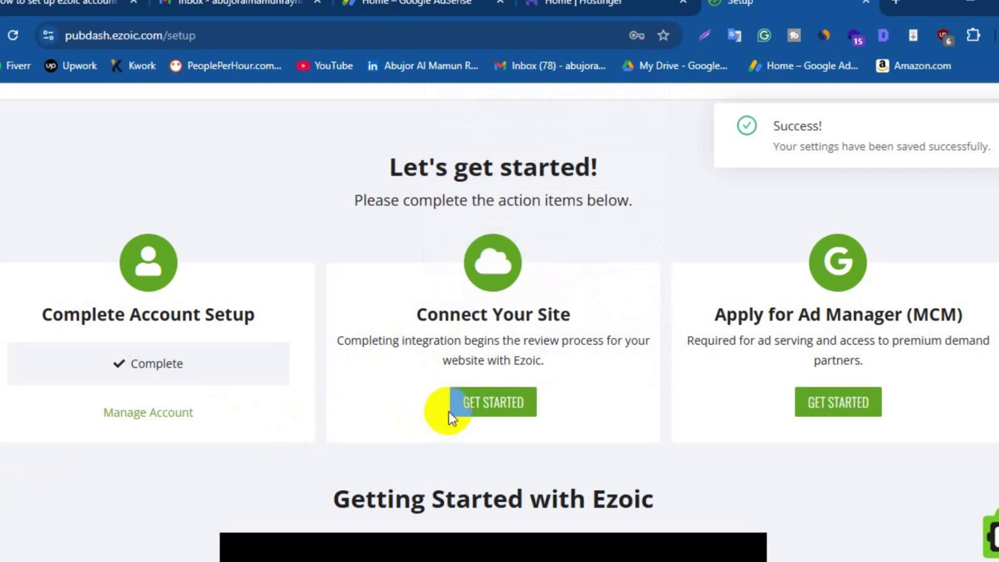
Open the Connect Your Site instructions and copy the nameserver quail.ezoicns.com
click(489, 409)
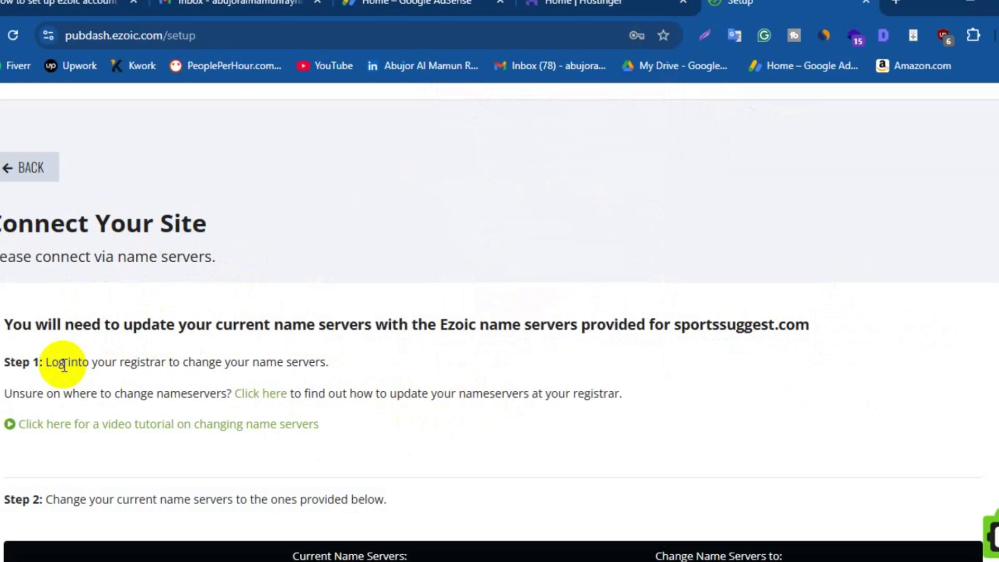
scroll(348, 370, down, 2)
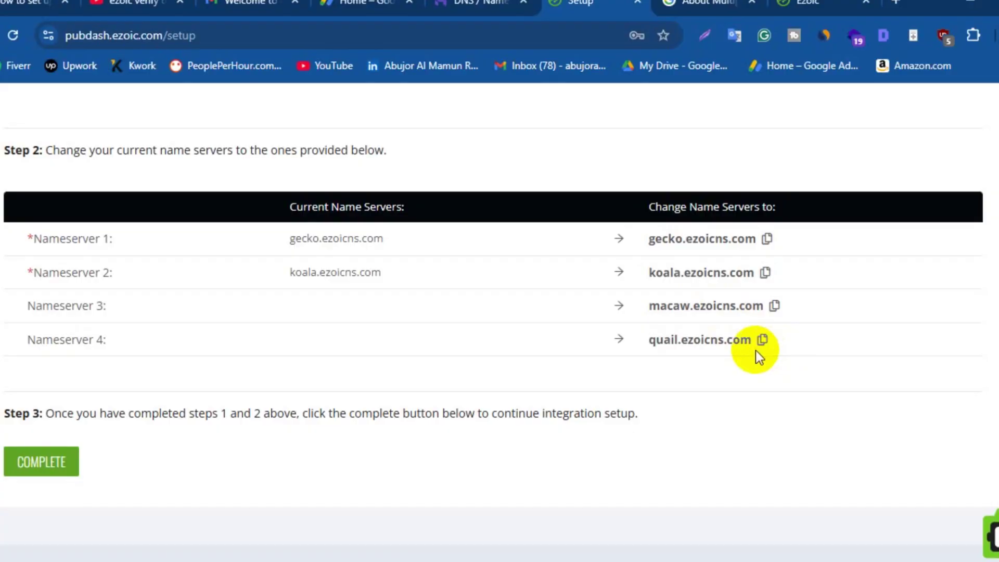
click(764, 341)
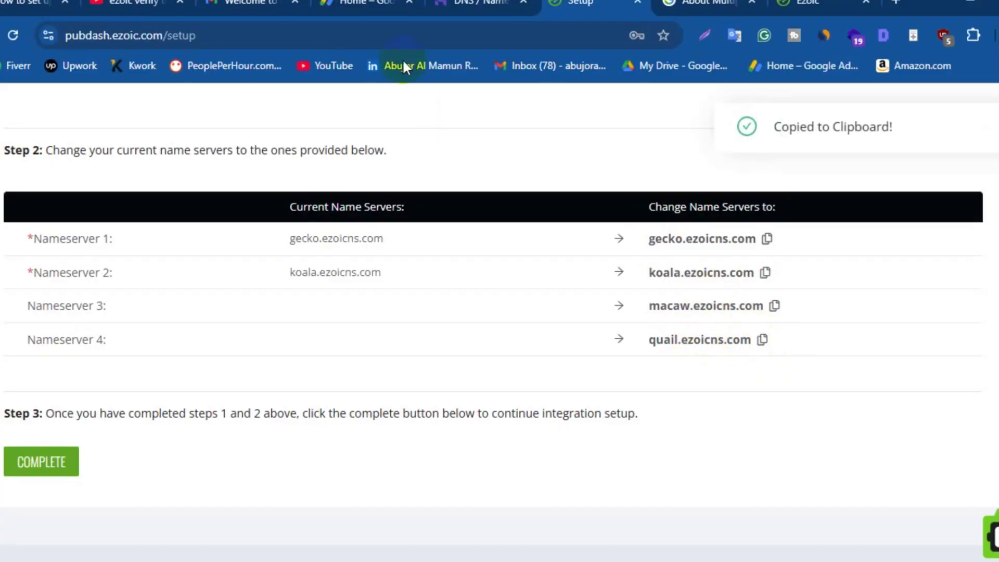
In Hostinger, paste quail.ezoicns.com as Nameserver 4 and save the four Ezoic nameservers
click(470, 5)
click(288, 421)
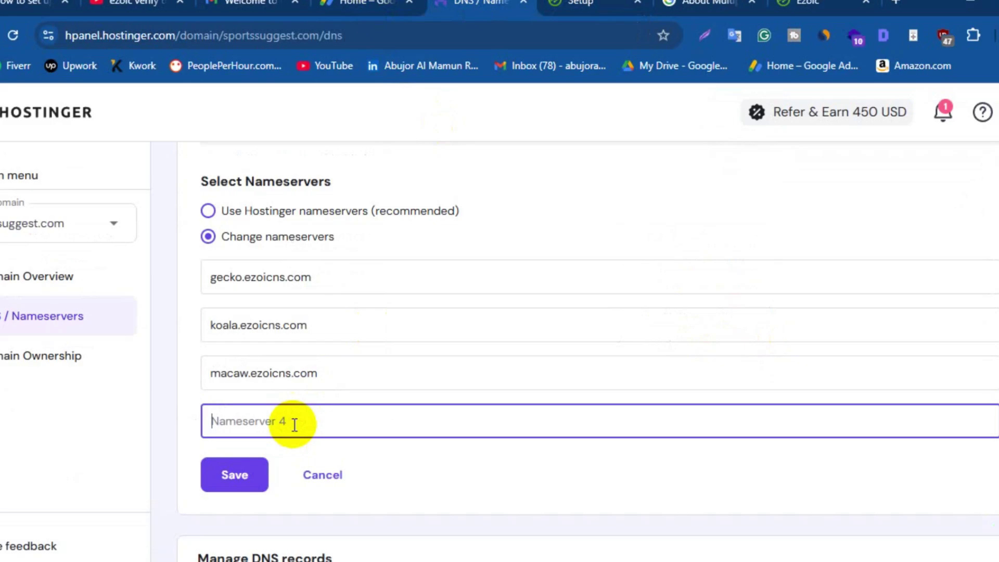
key(ctrl+v)
click(237, 479)
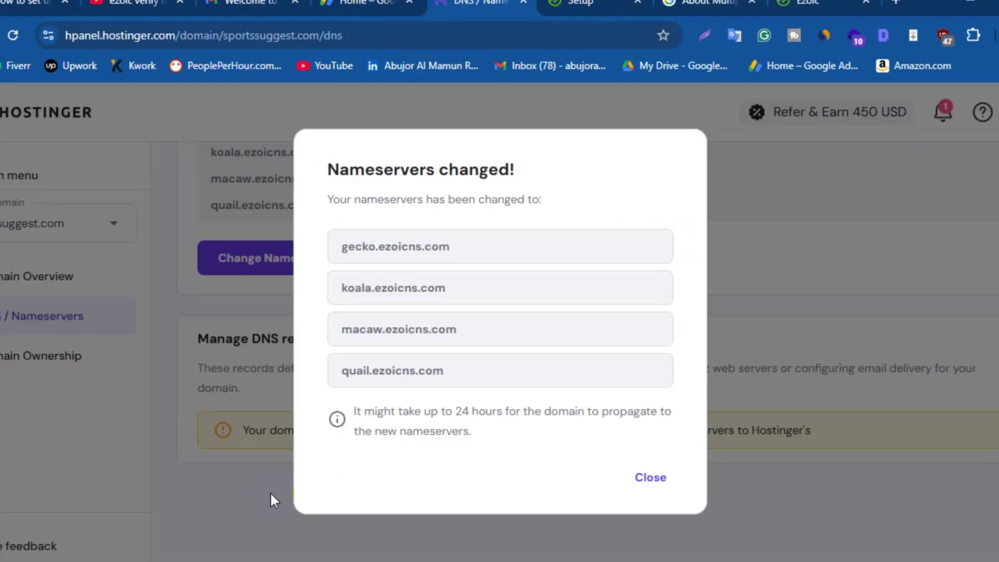
click(655, 477)
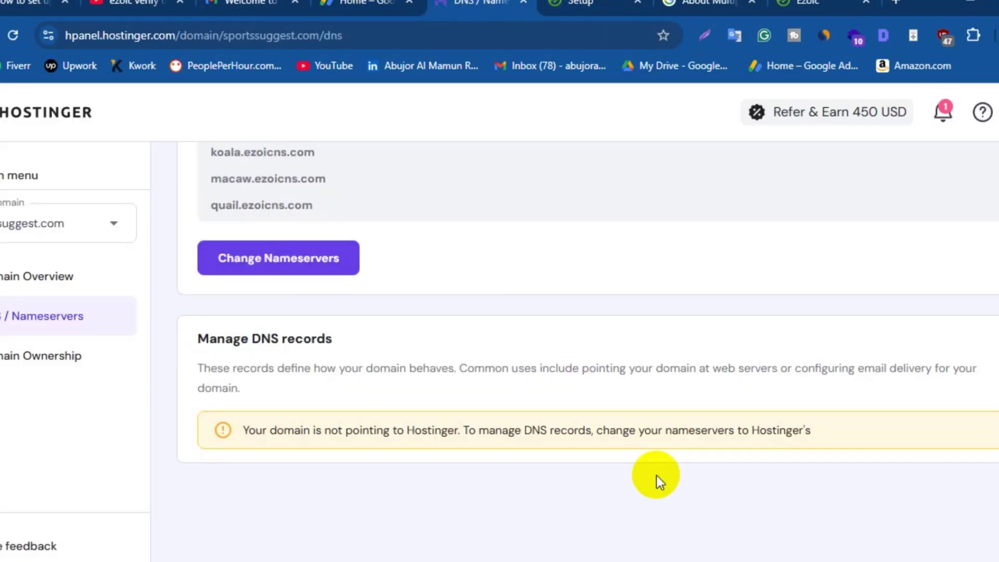
Back in Ezoic Setup, mark Step 3 of the nameserver integration as complete
click(584, 5)
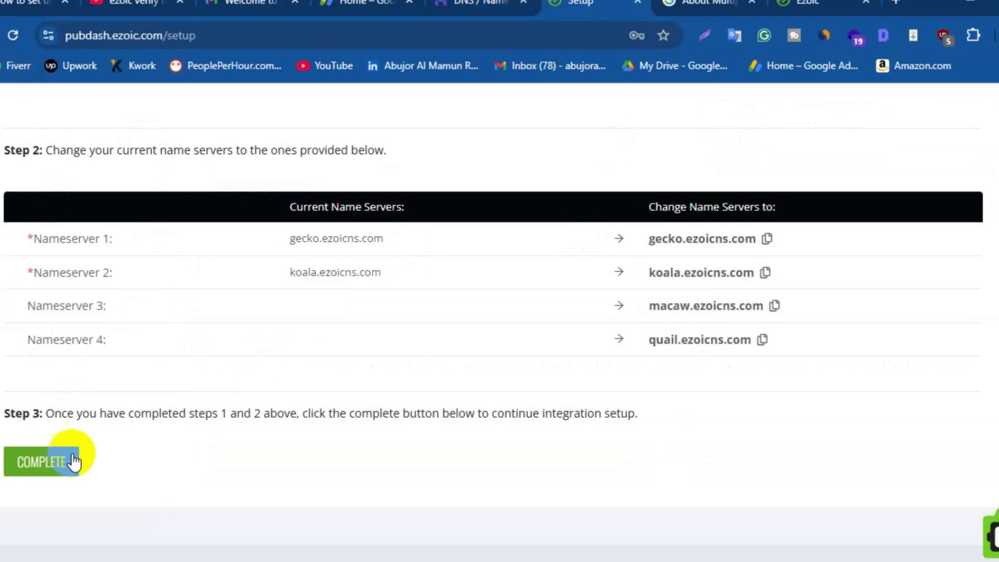
click(57, 464)
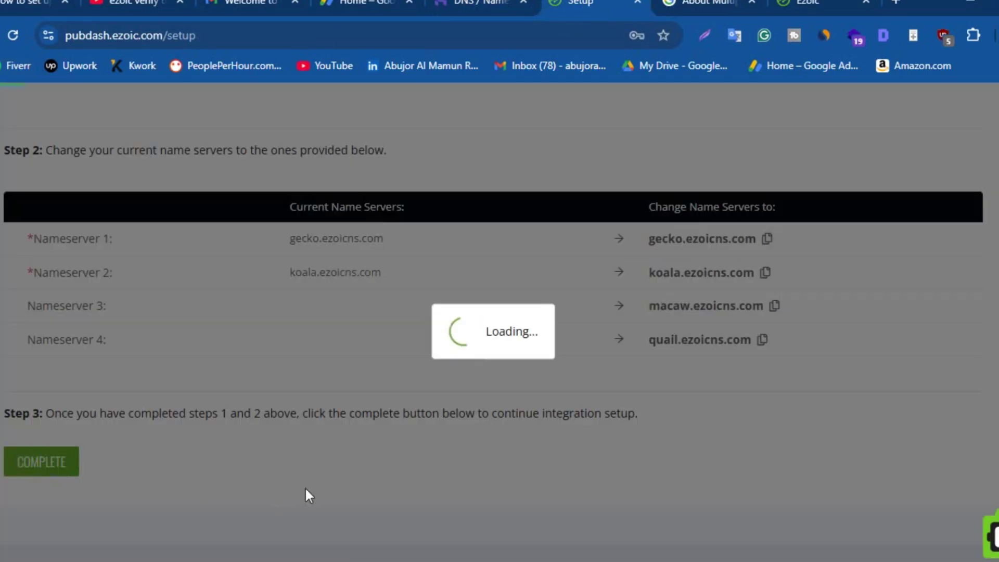
scroll(305, 468, down, 3)
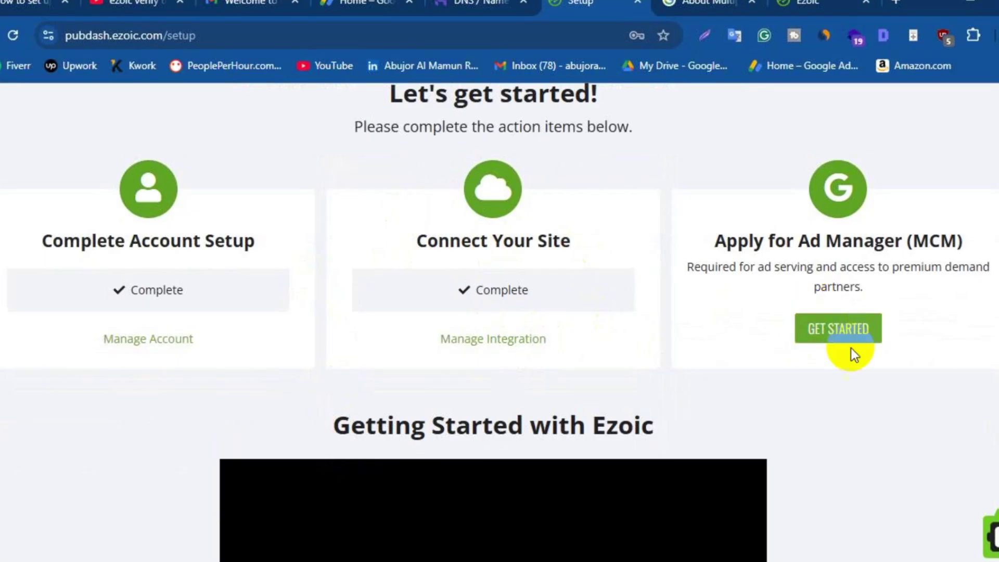
Start the Ad Manager (MCM) application, answering No Ad Manager account and Yes to an active AdSense account
click(842, 335)
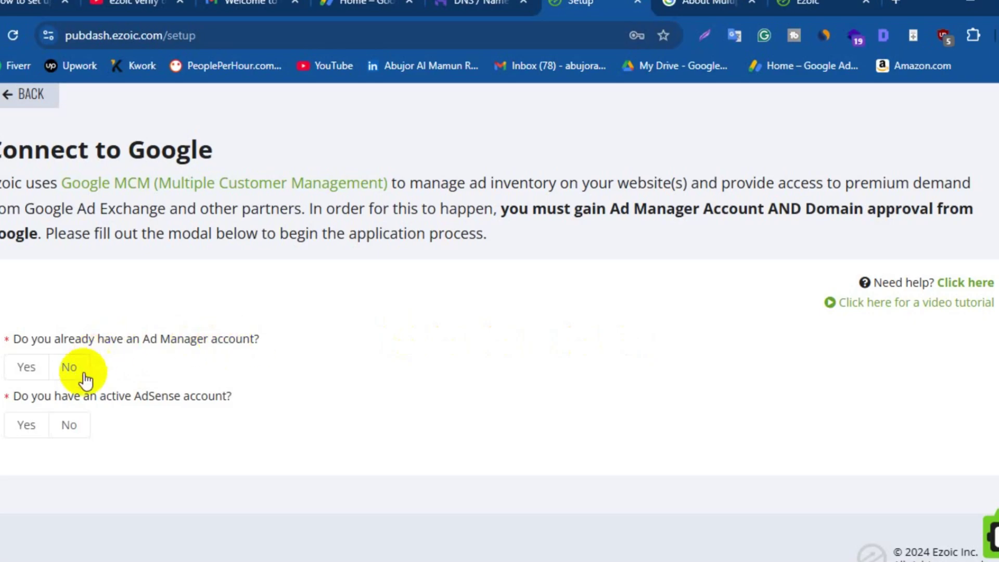
click(30, 370)
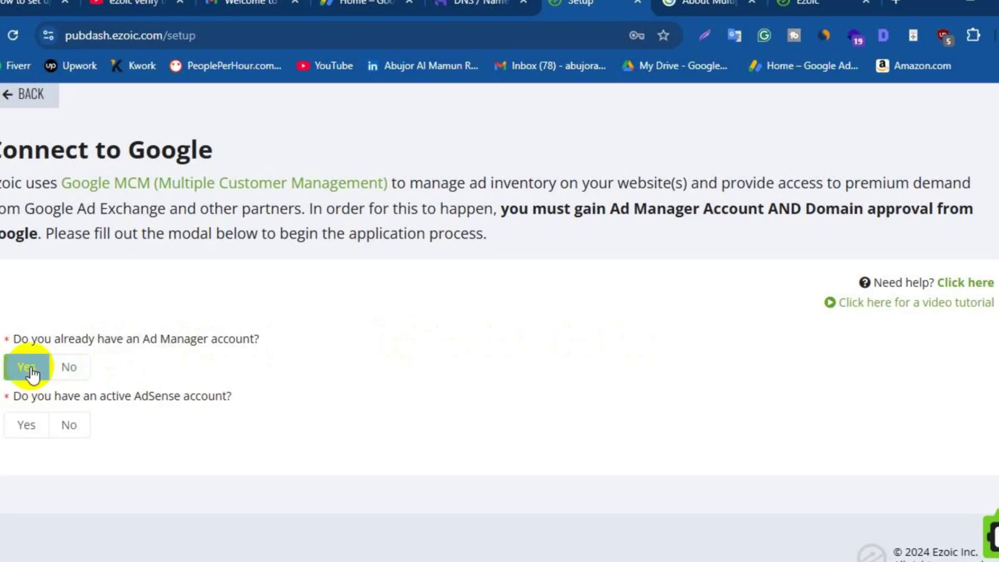
click(26, 424)
scroll(99, 312, down, 5)
click(98, 272)
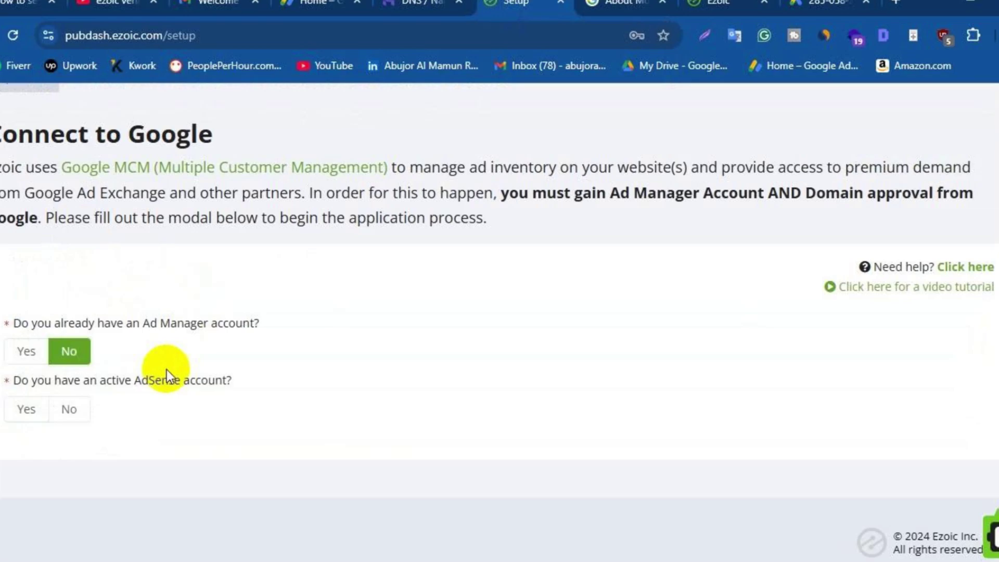
click(28, 411)
scroll(175, 414, down, 3)
Enter and confirm the AdSense email address, then submit the MCM application
click(93, 396)
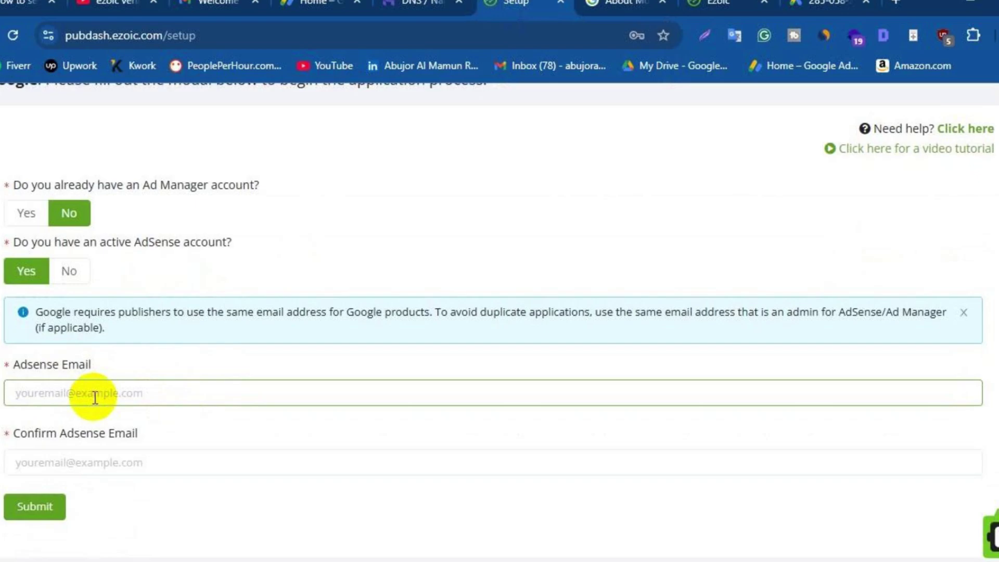
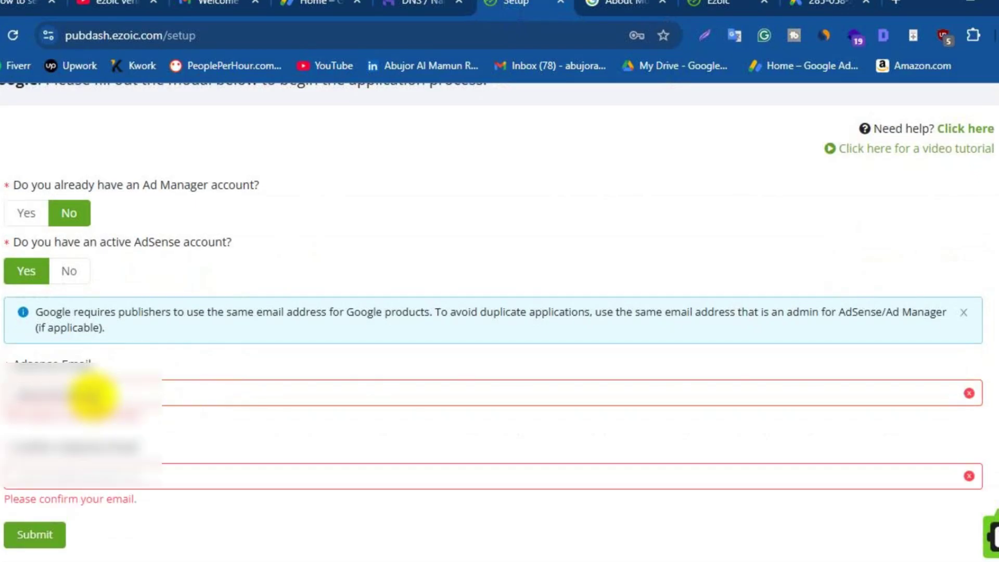
click(86, 458)
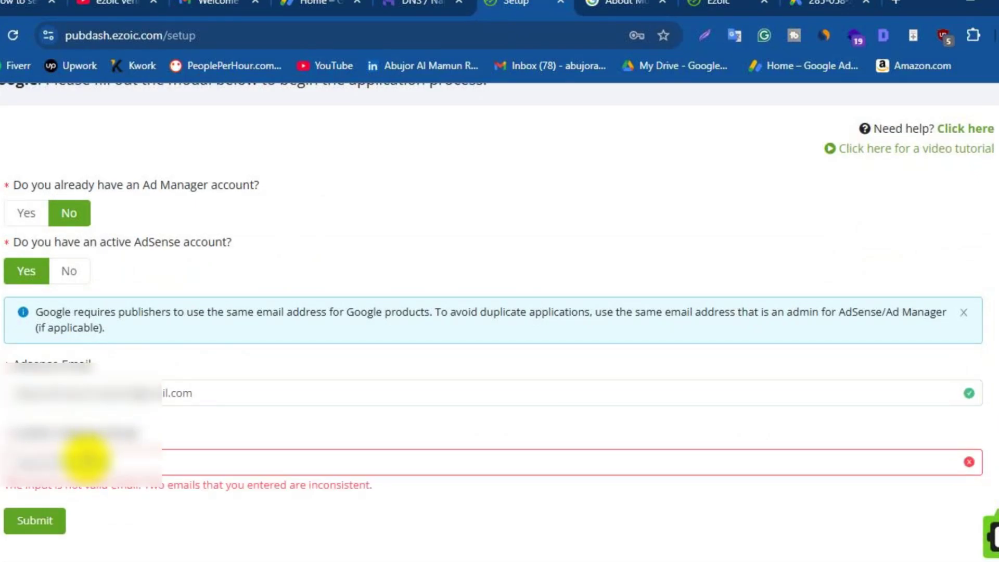
scroll(104, 432, down, 2)
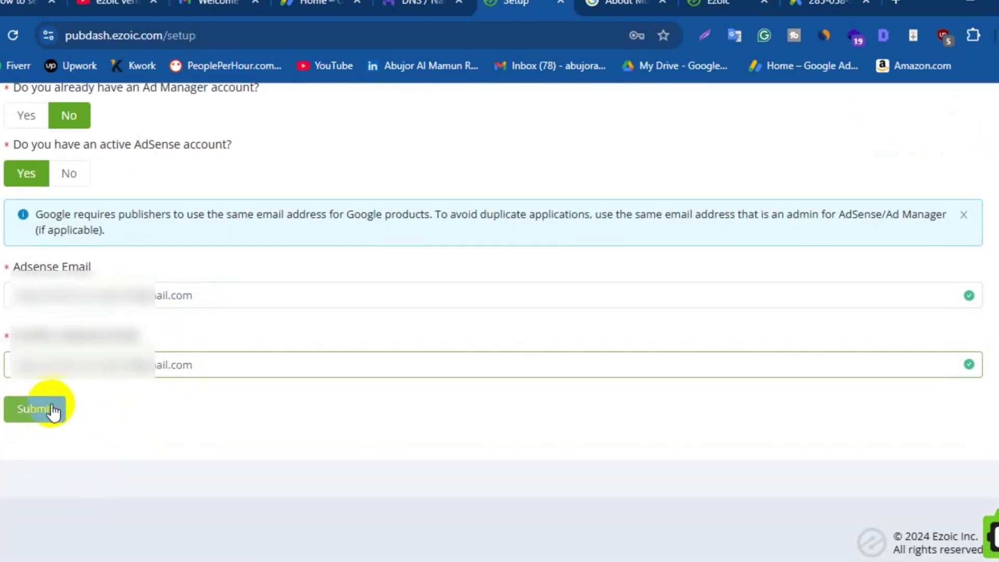
click(40, 409)
click(363, 473)
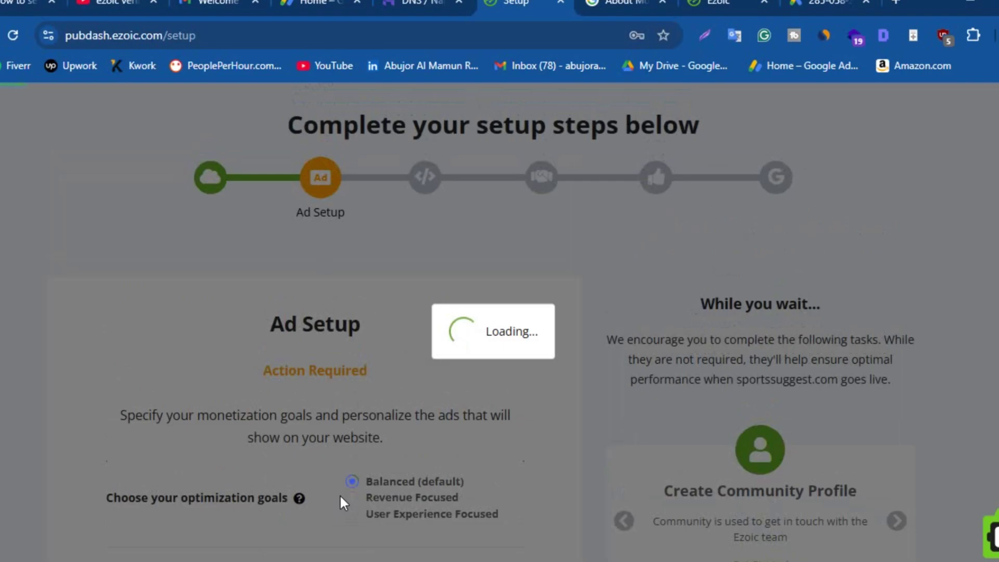
Set the Ad Setup optimization goal to Balanced (default) instead of Revenue Focused
scroll(347, 468, down, 3)
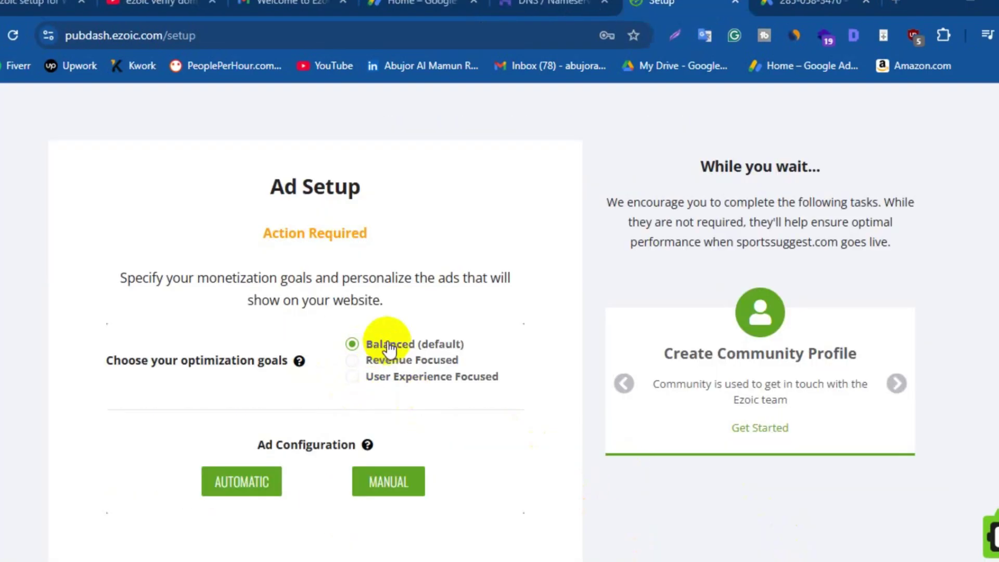
click(351, 361)
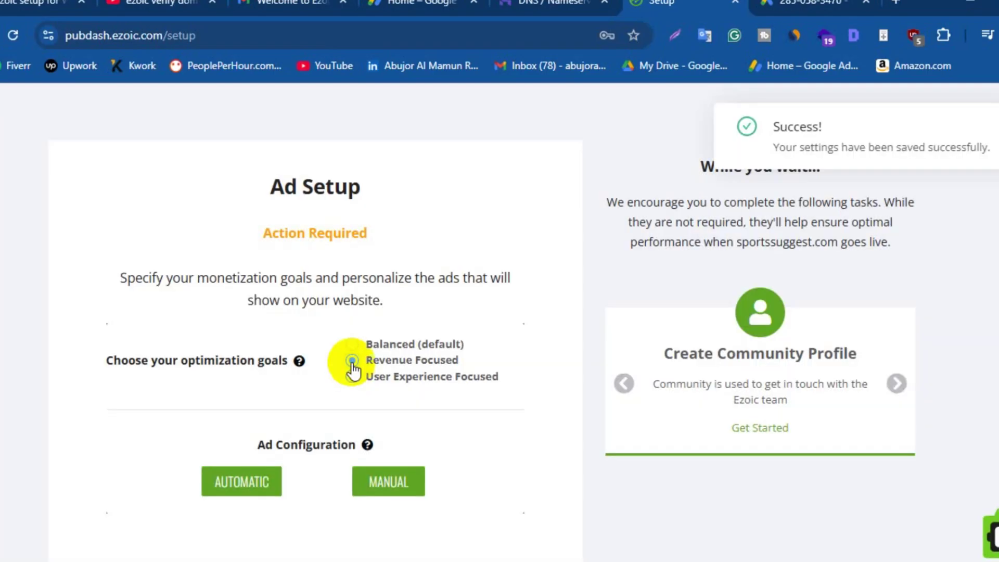
click(353, 344)
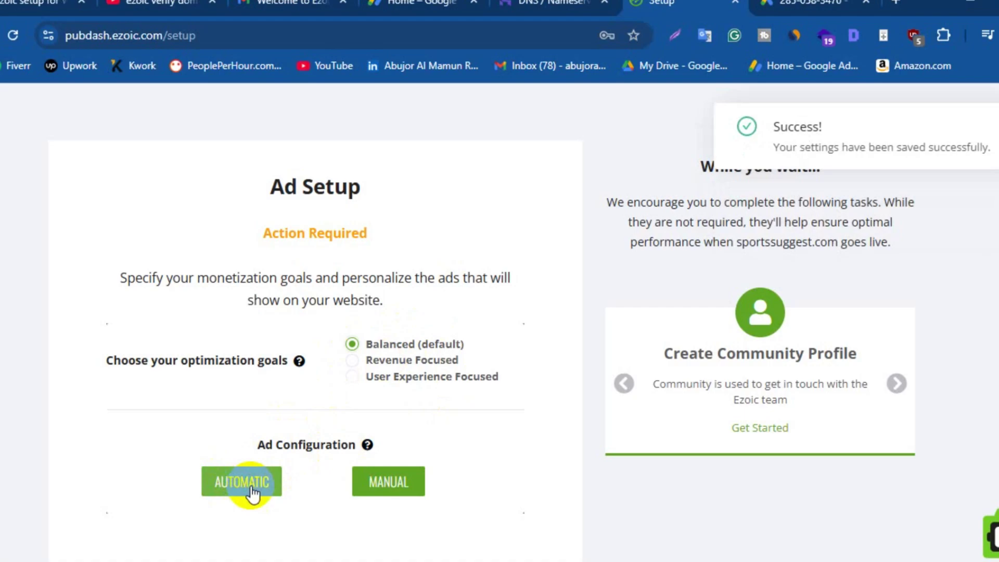
Choose manual ad configuration and save the selected ad types: Anchor, Vignettes, Sticky Sidebar, Humix, Sticky In-Content
click(392, 483)
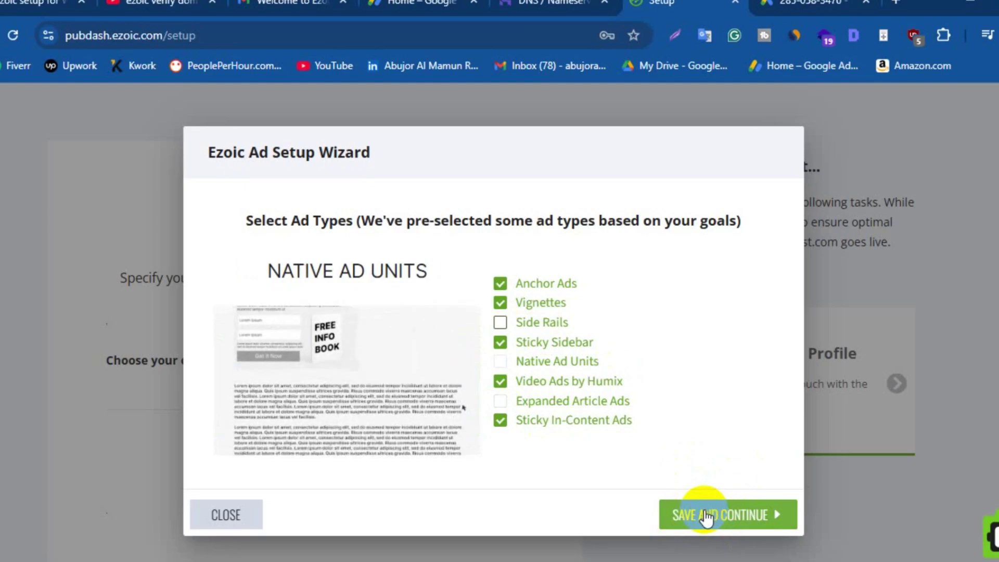
click(706, 515)
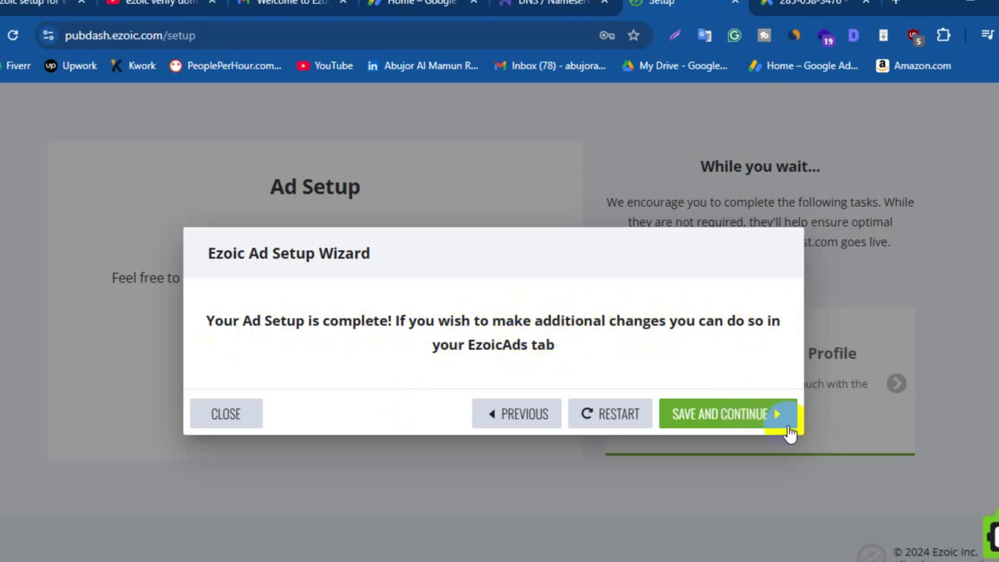
Save and close out the completed ad setup wizard
click(732, 422)
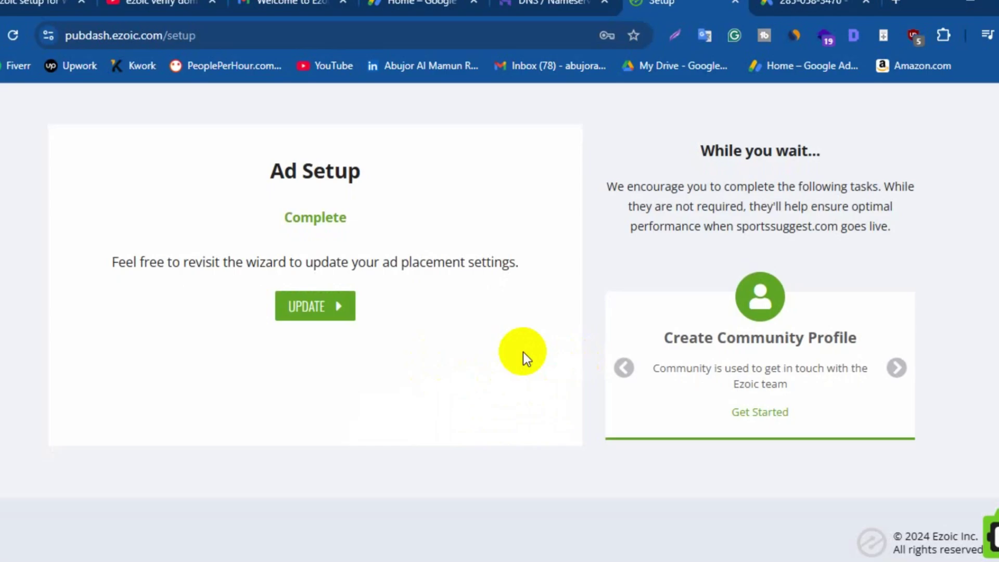
scroll(520, 358, down, 3)
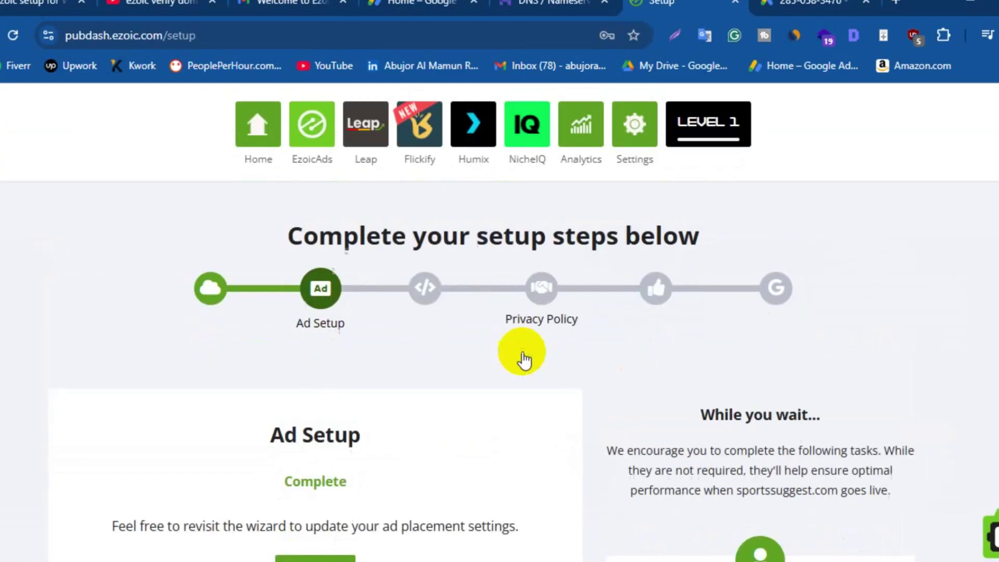
scroll(424, 301, up, 2)
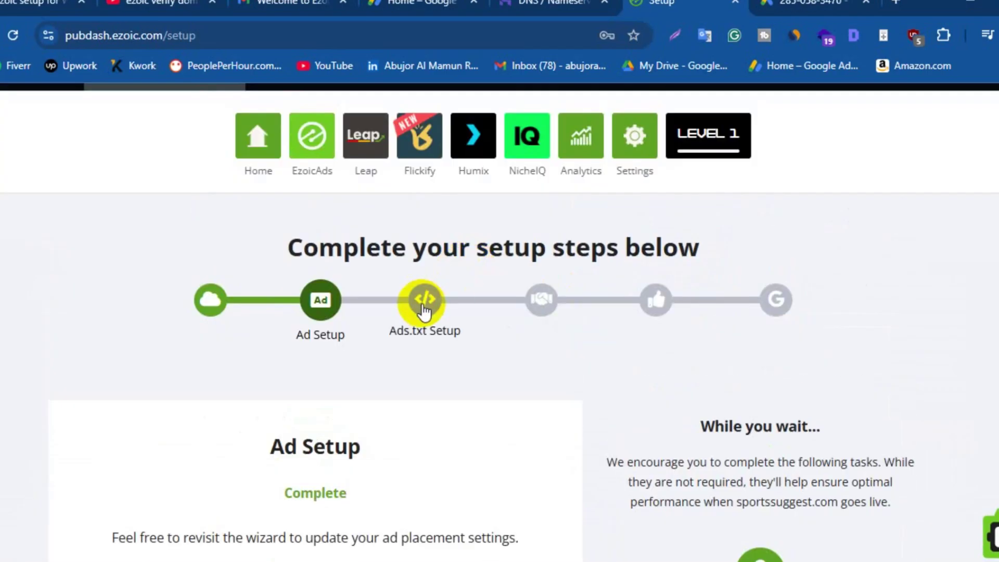
Review the Ads.txt Setup step, which shows an existing Ads.txt file detected and In Progress
click(424, 311)
scroll(479, 352, down, 5)
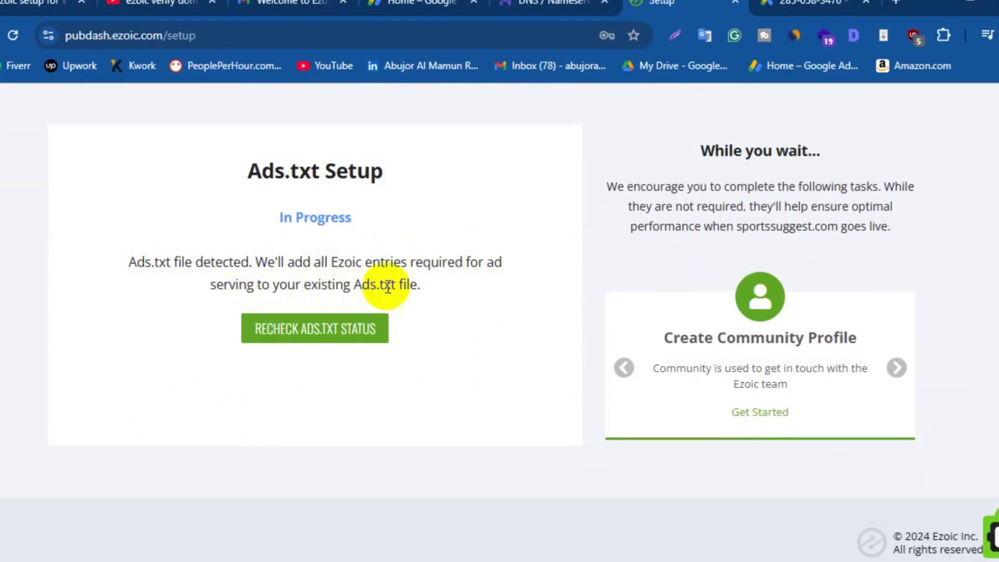
scroll(443, 281, up, 5)
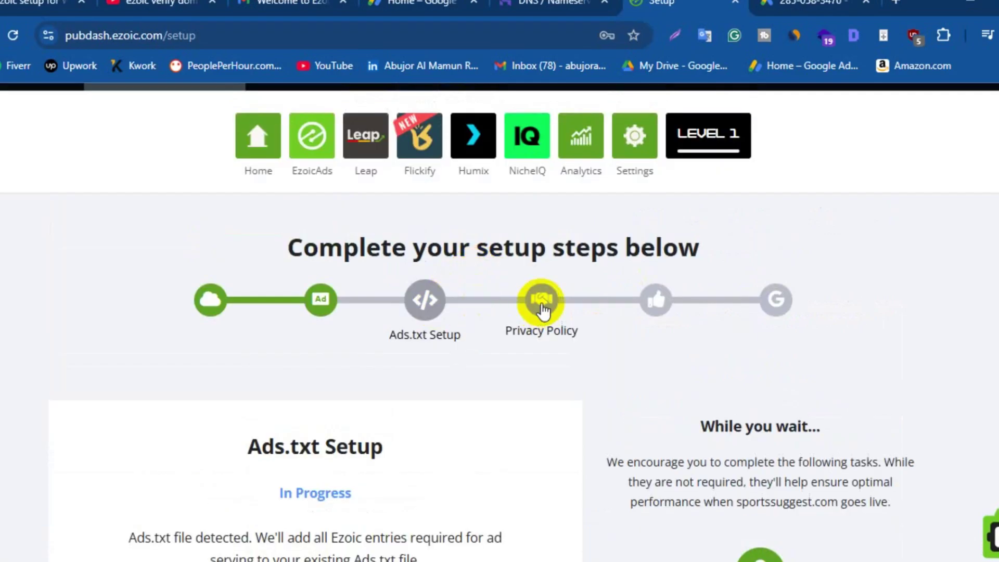
Paste the site's privacy policy URL into the Privacy Policy URL field
click(542, 307)
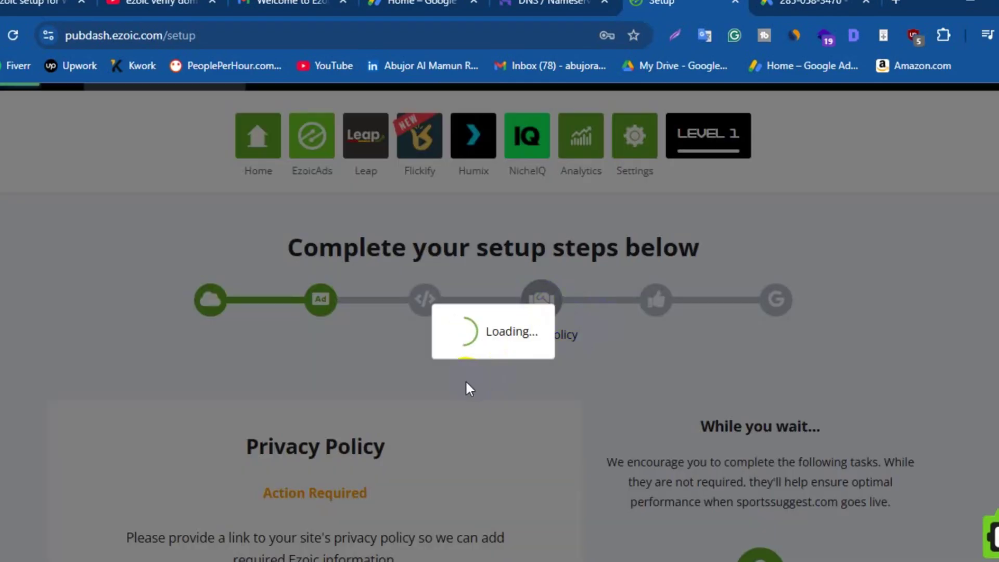
scroll(441, 439, down, 5)
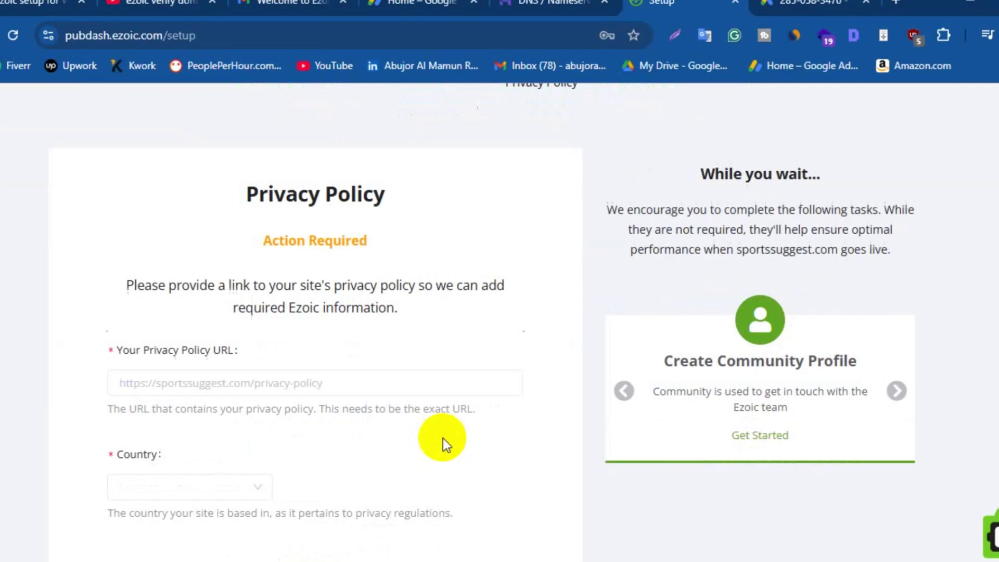
click(181, 367)
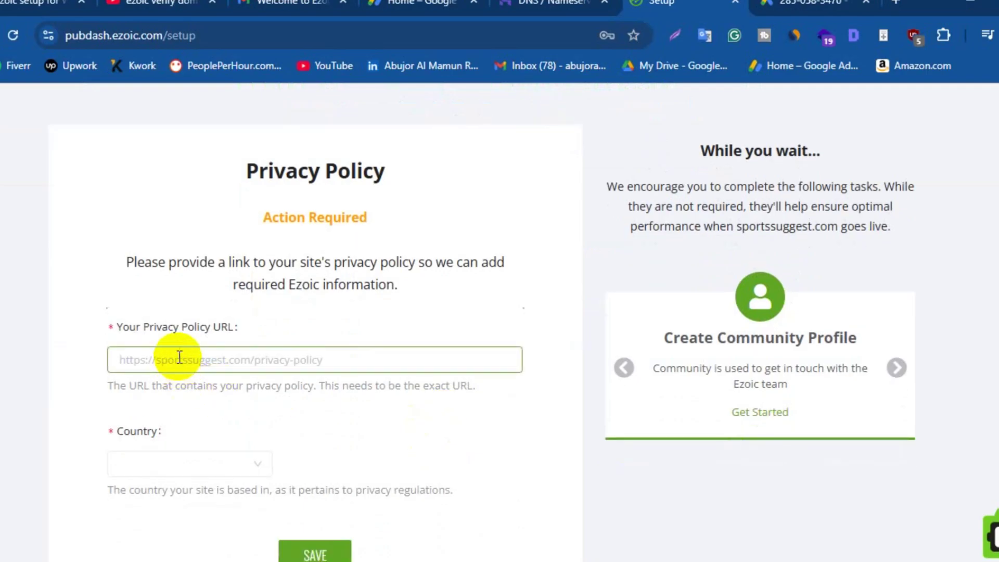
right_click(241, 364)
click(291, 154)
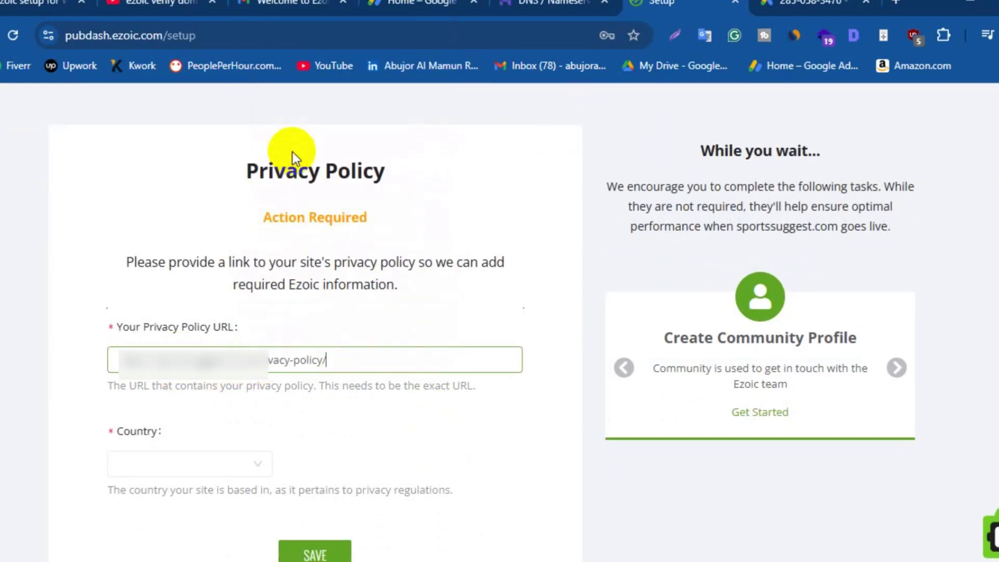
Set the country to United States, save, and confirm the privacy policy shows Complete
scroll(297, 385, down, 3)
click(258, 327)
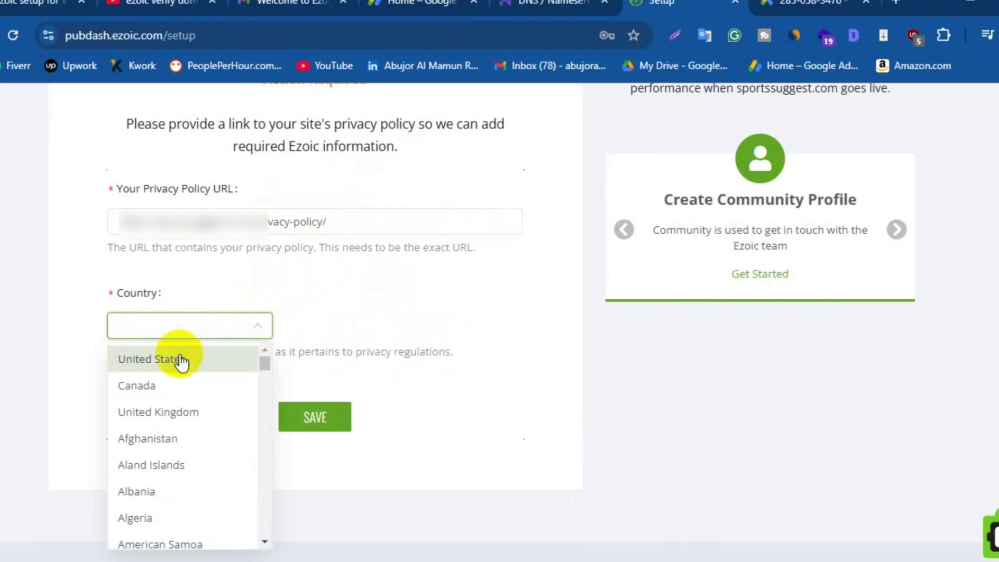
click(198, 358)
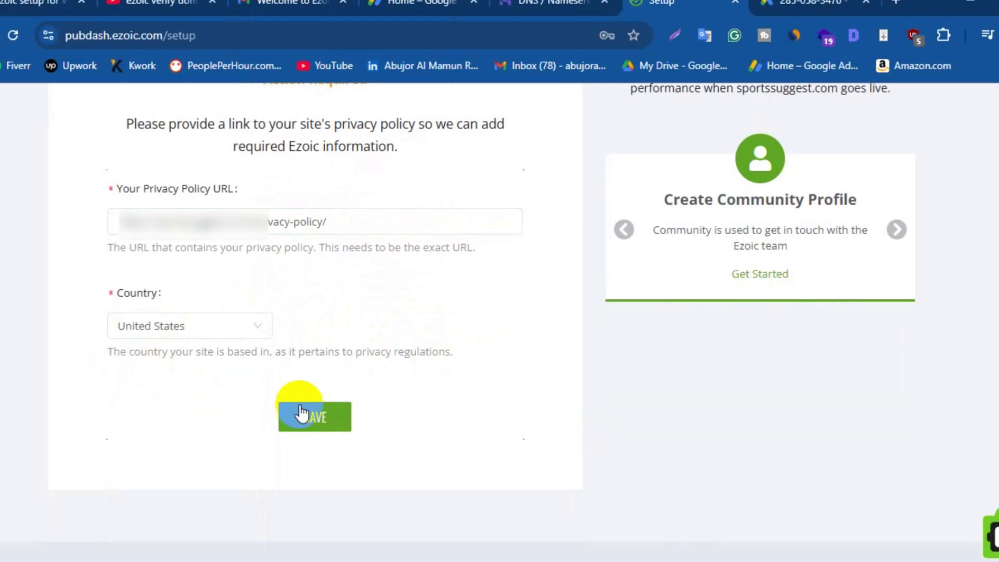
click(315, 419)
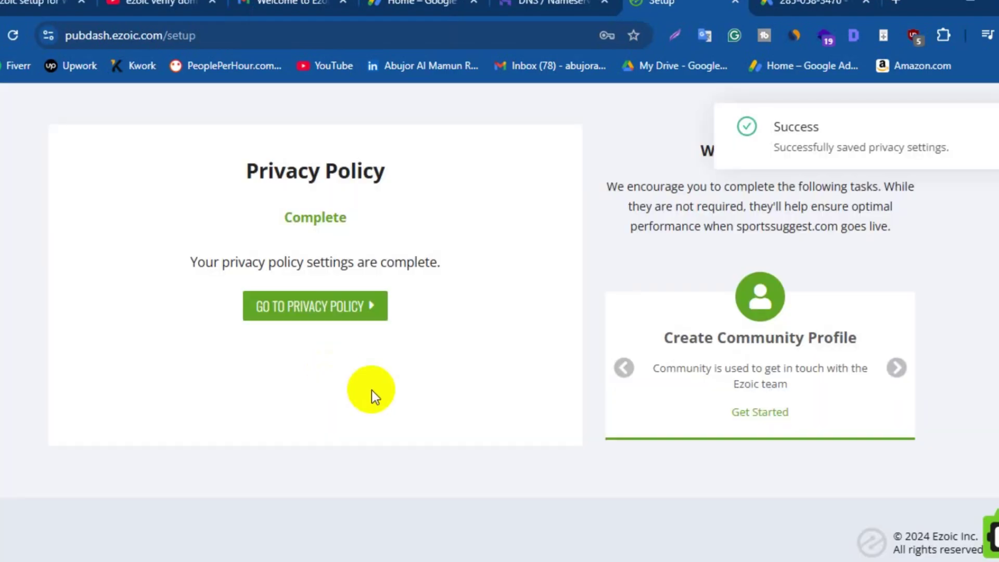
scroll(453, 397, up, 3)
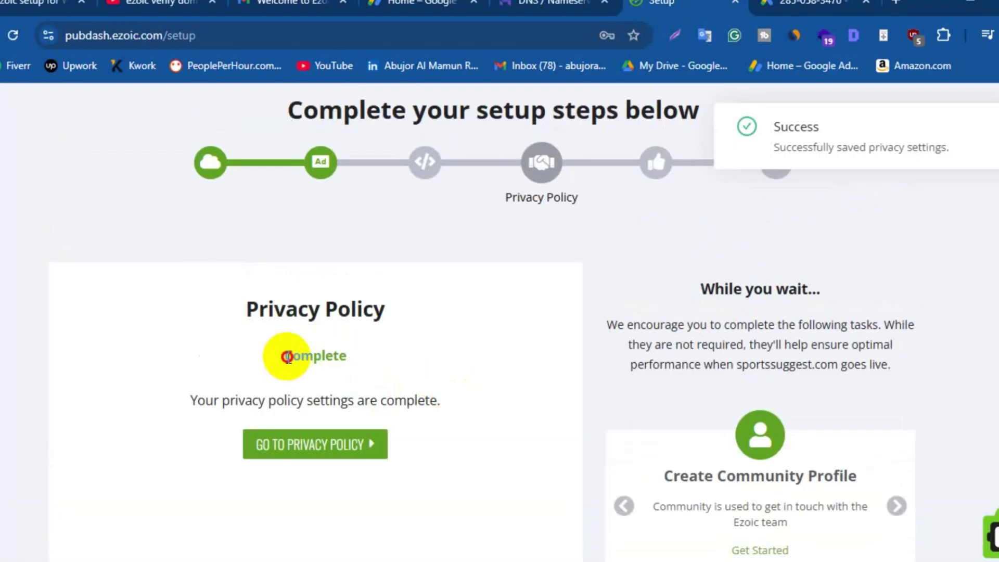
drag(286, 357, 357, 354)
click(376, 386)
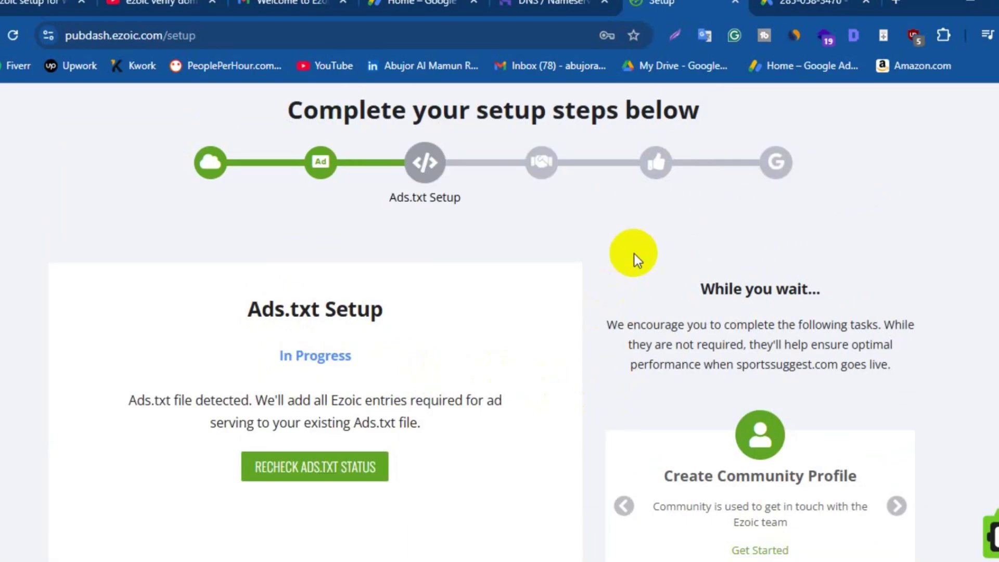
Open the Ezoic Review step to see about 10 business days remaining
click(655, 163)
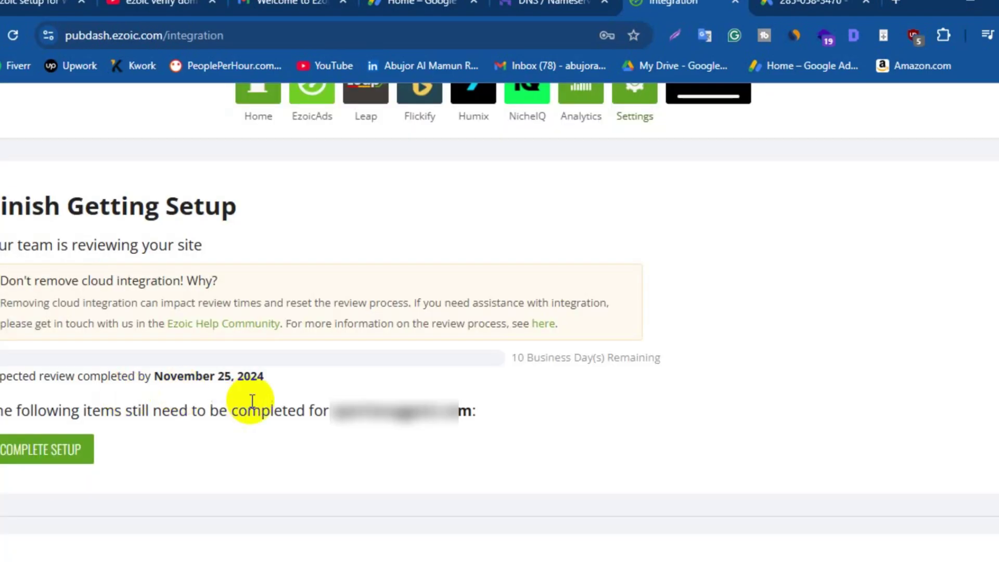
scroll(252, 401, up, 1)
scroll(245, 395, down, 2)
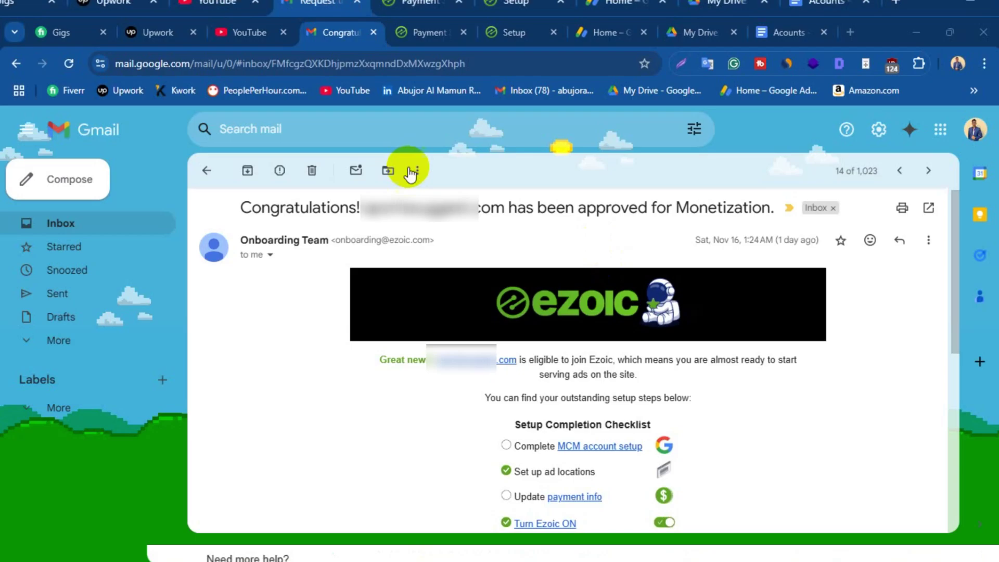
Browse between the ad inventory request and AdSense partner invitation emails
click(899, 172)
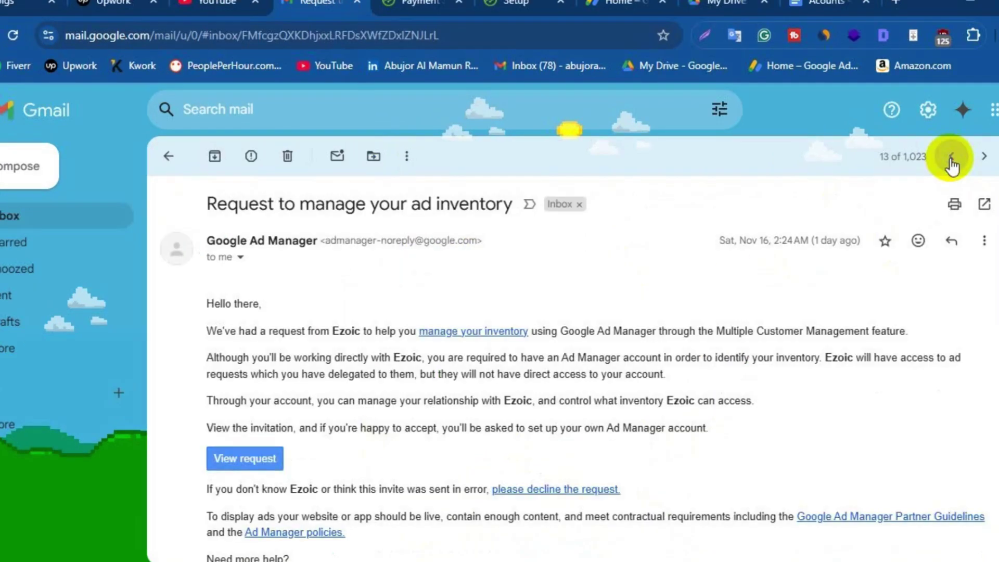
click(951, 159)
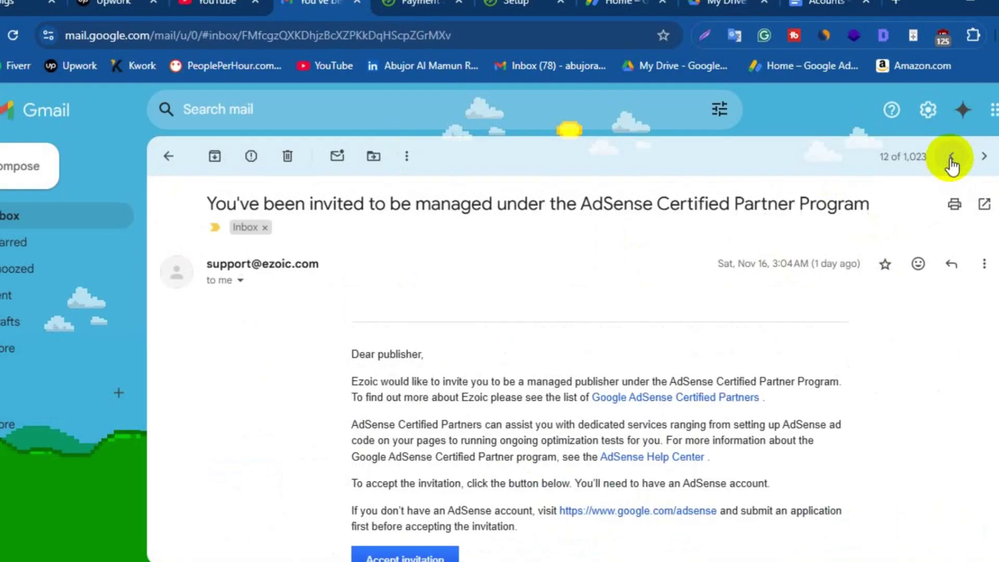
click(951, 159)
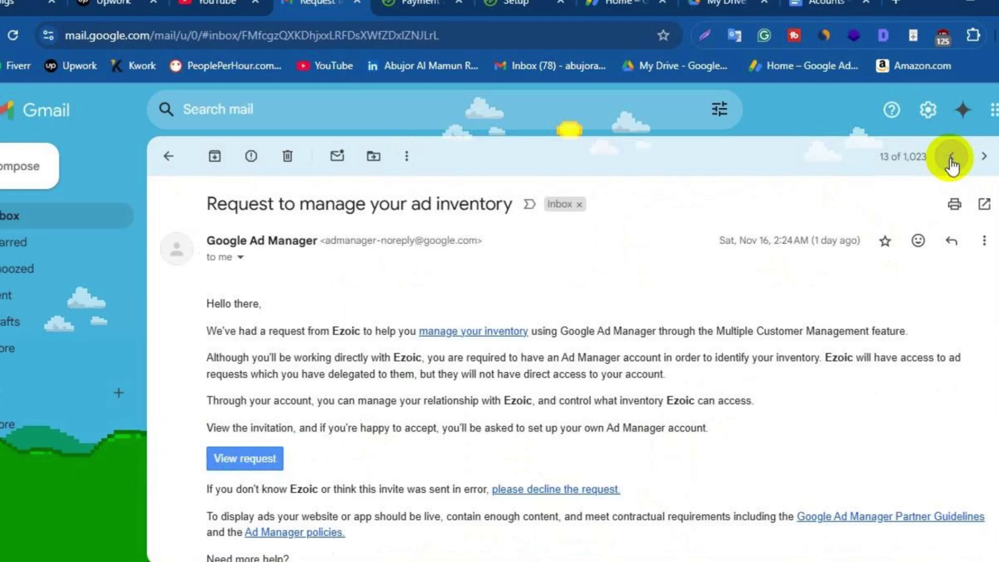
click(951, 157)
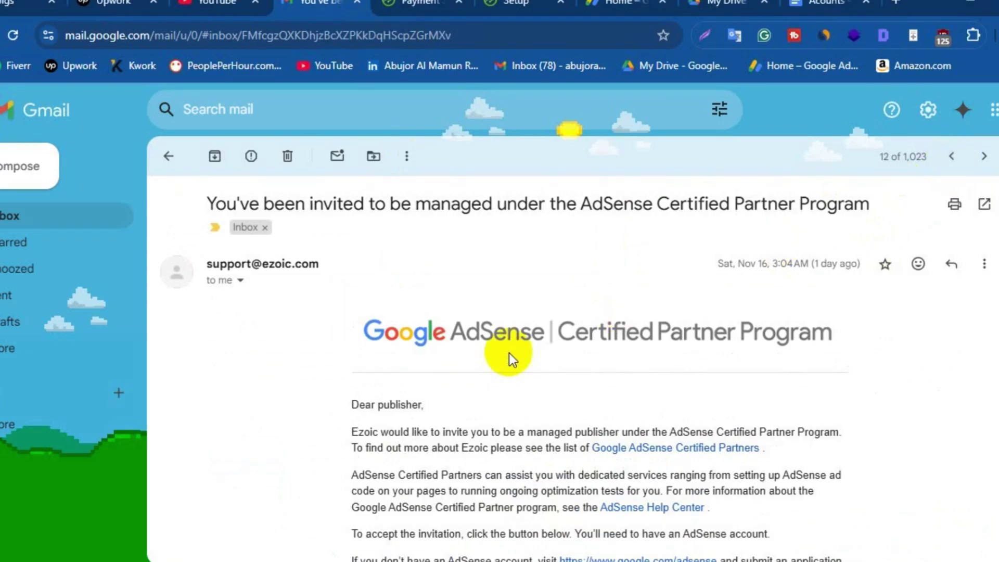
scroll(476, 376, down, 3)
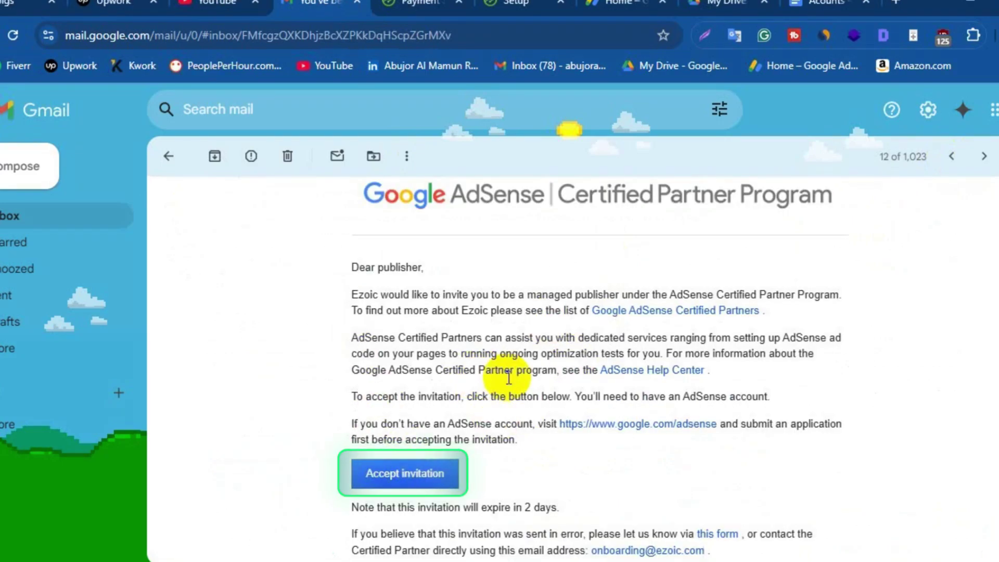
scroll(477, 367, up, 3)
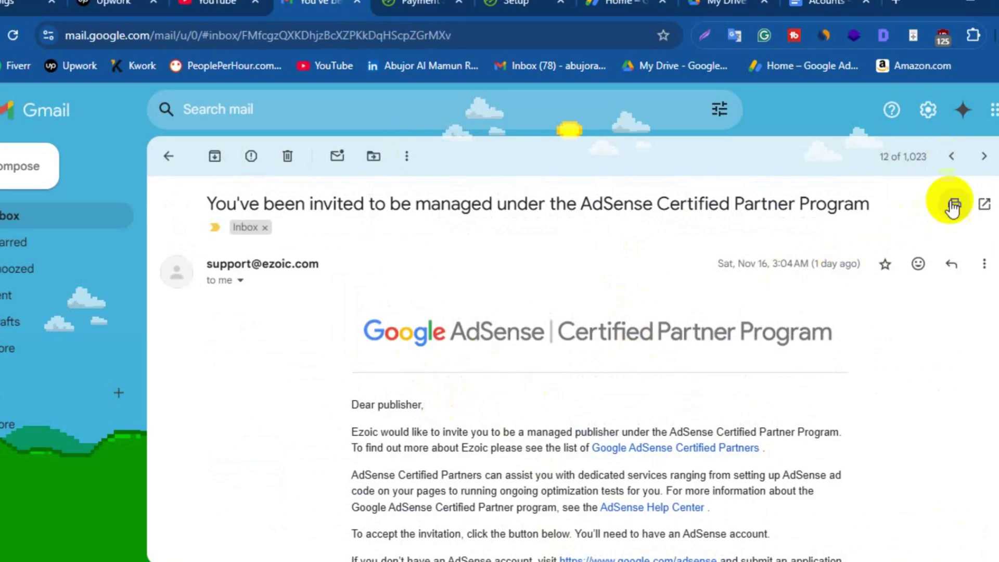
Move past the account-created email to the 'Your Ad Manager account has been approved' email
click(952, 157)
click(952, 159)
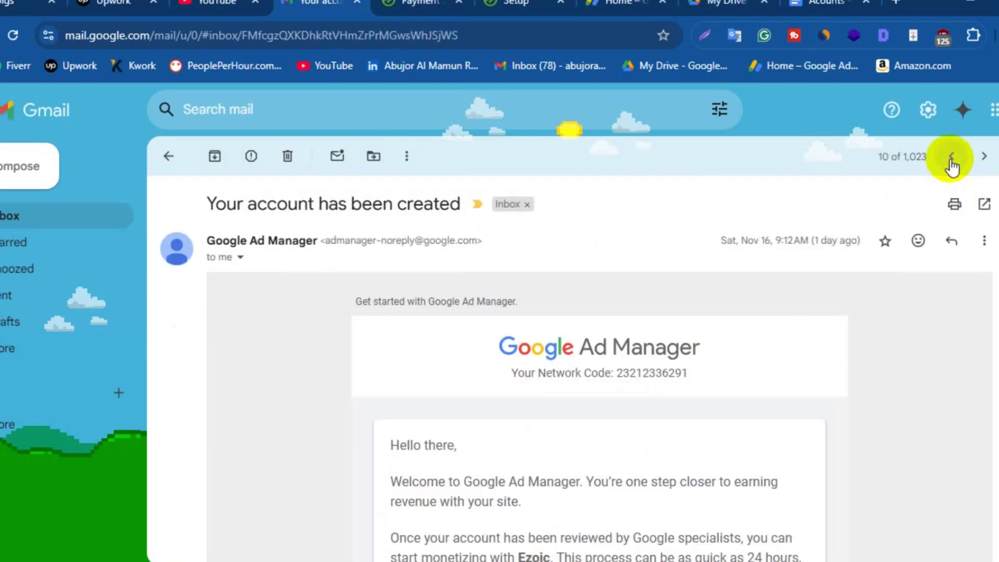
scroll(680, 475, down, 2)
scroll(682, 474, up, 2)
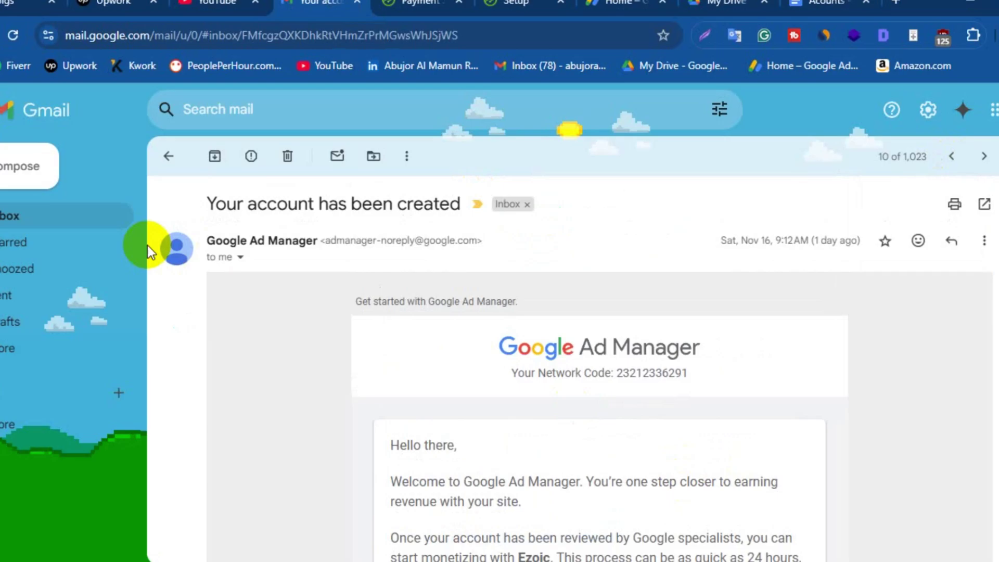
click(952, 158)
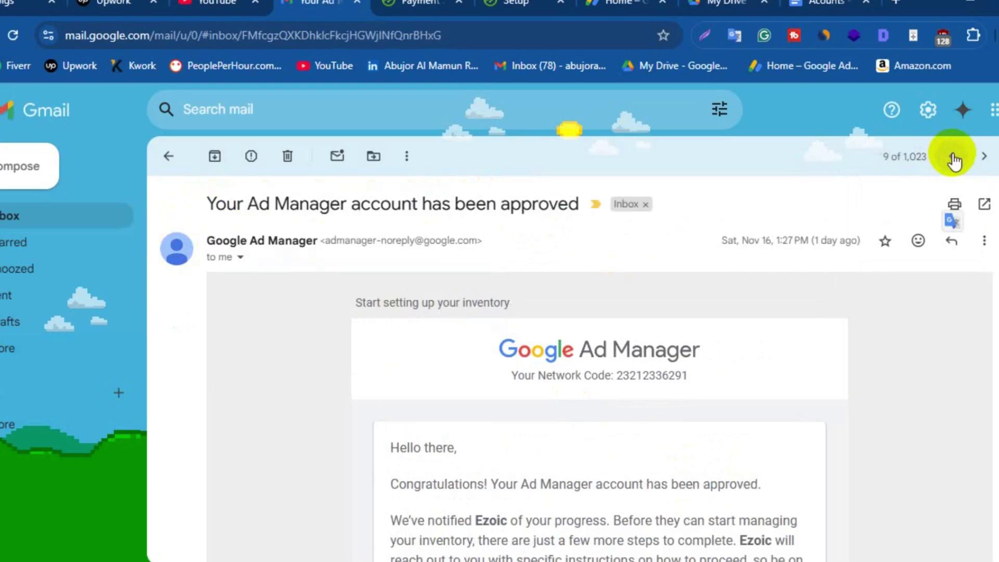